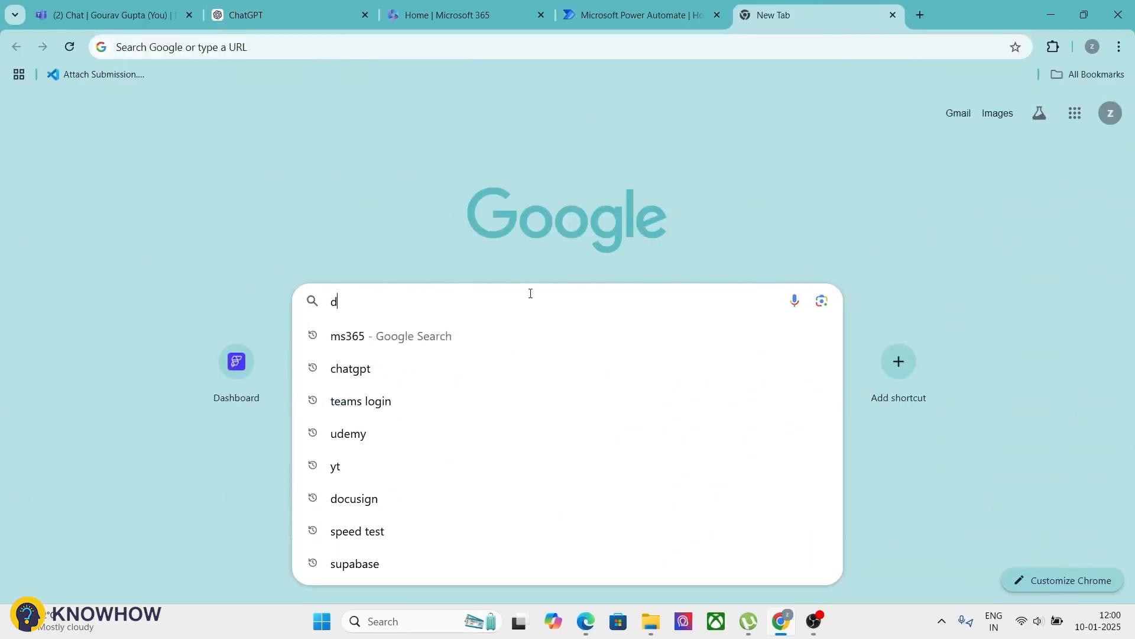
Step: Search for Docusign in Chrome and reach the Docusign account home dashboard
type("ocusing")
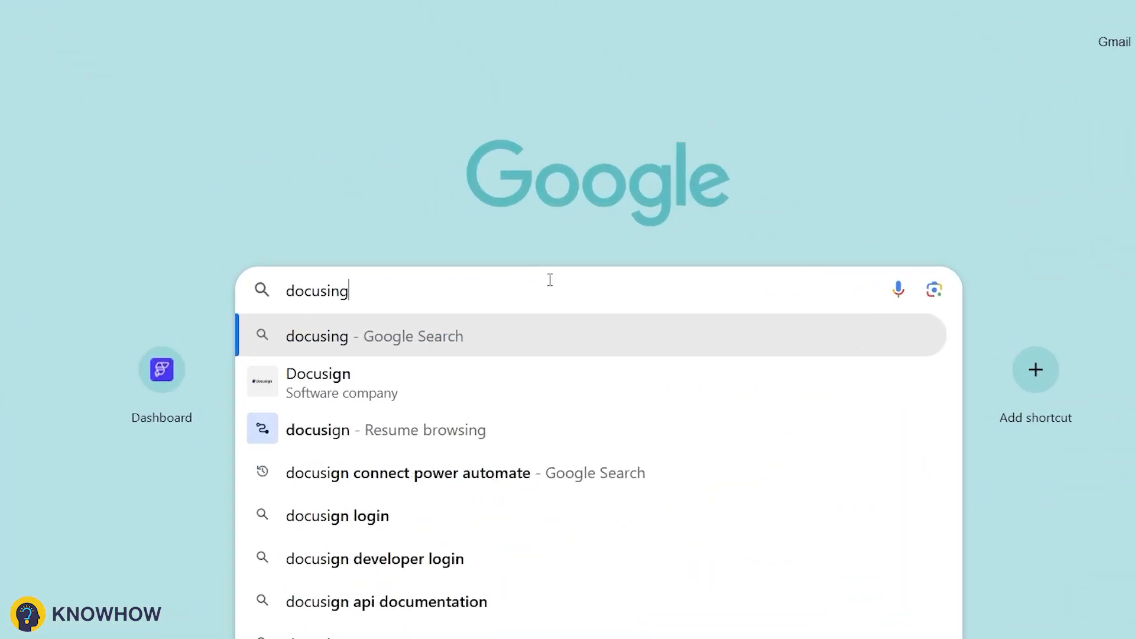
key("BackSpace")
key("BackSpace")
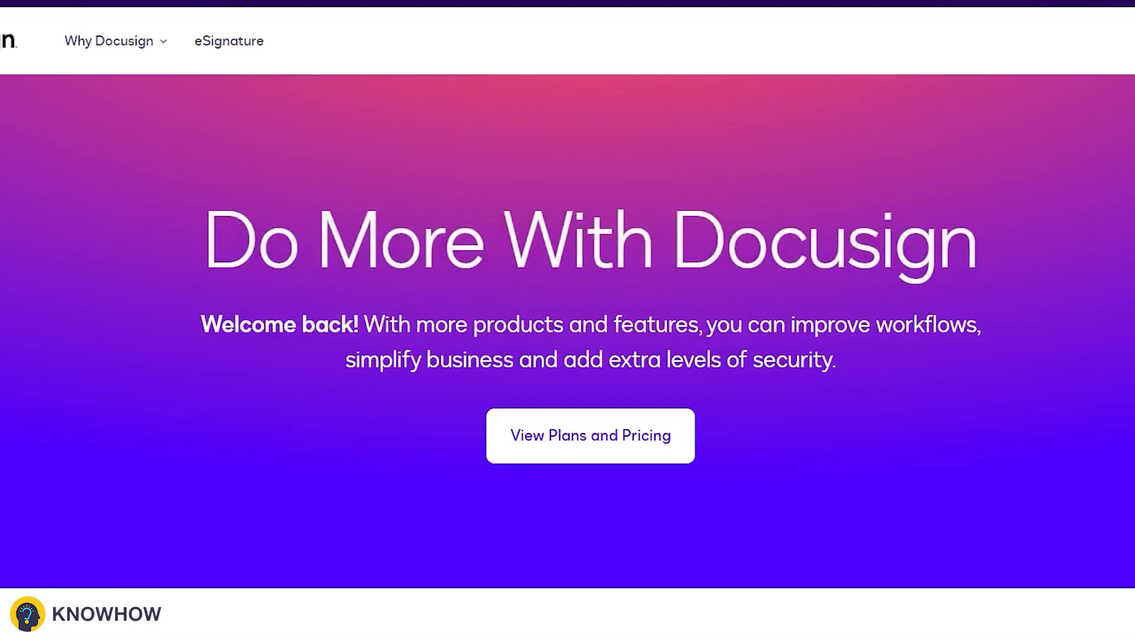
left_click(1079, 92)
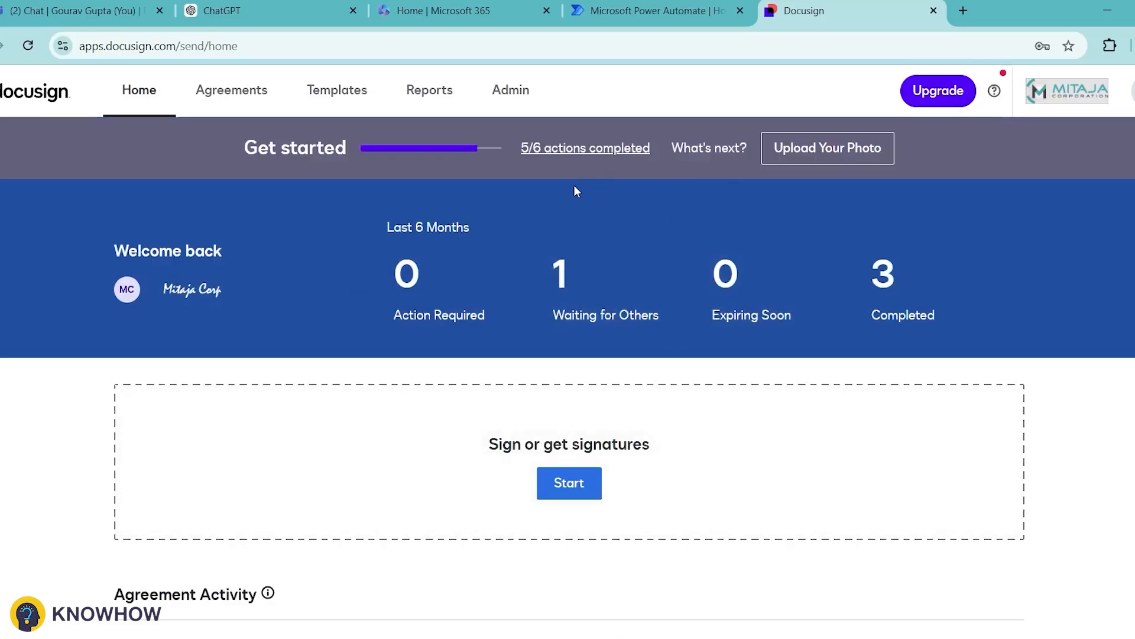
Step: Open Admin Payments settings listing the Authorize.Net, Braintree and Stripe gateways
left_click(526, 100)
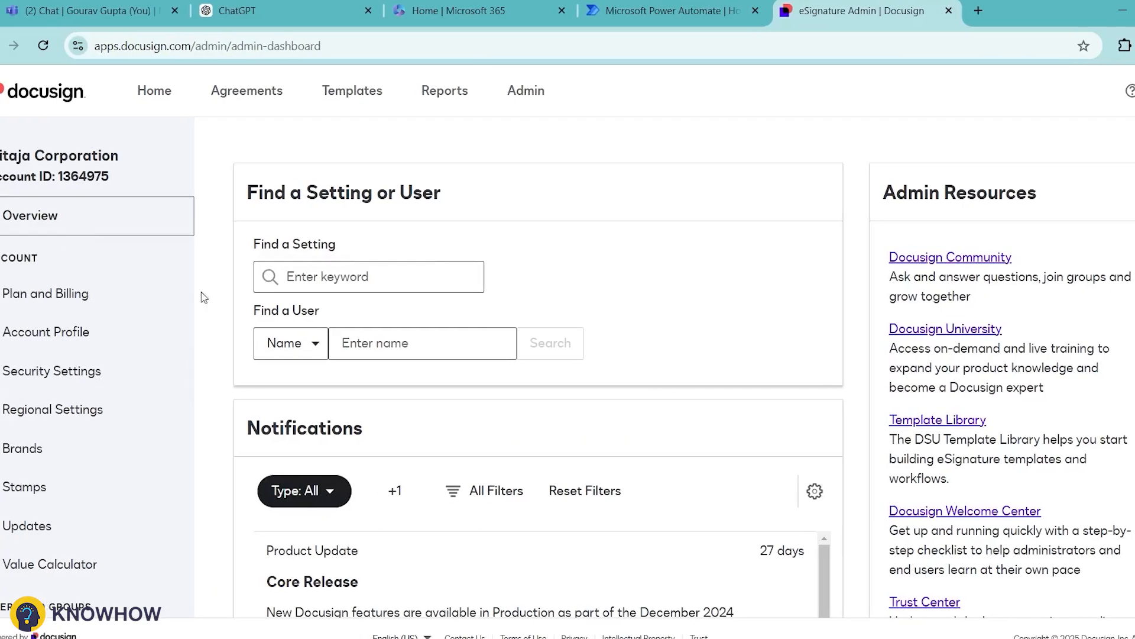
scroll(147, 352, "down", 12)
scroll(104, 408, "down", 4)
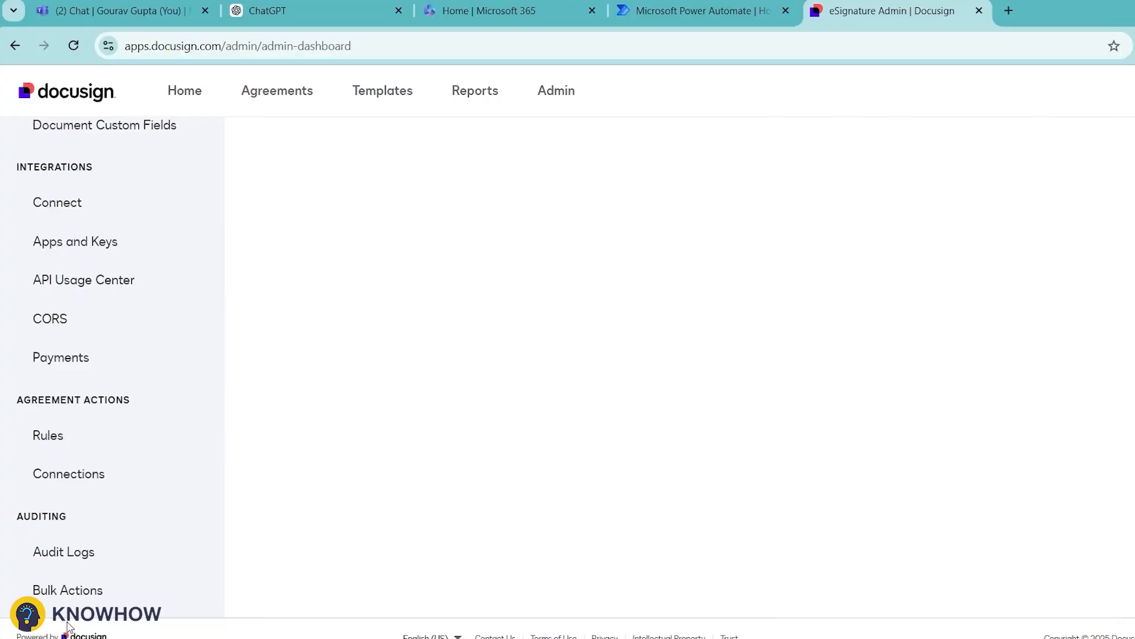
scroll(116, 479, "up", 1)
left_click(89, 366)
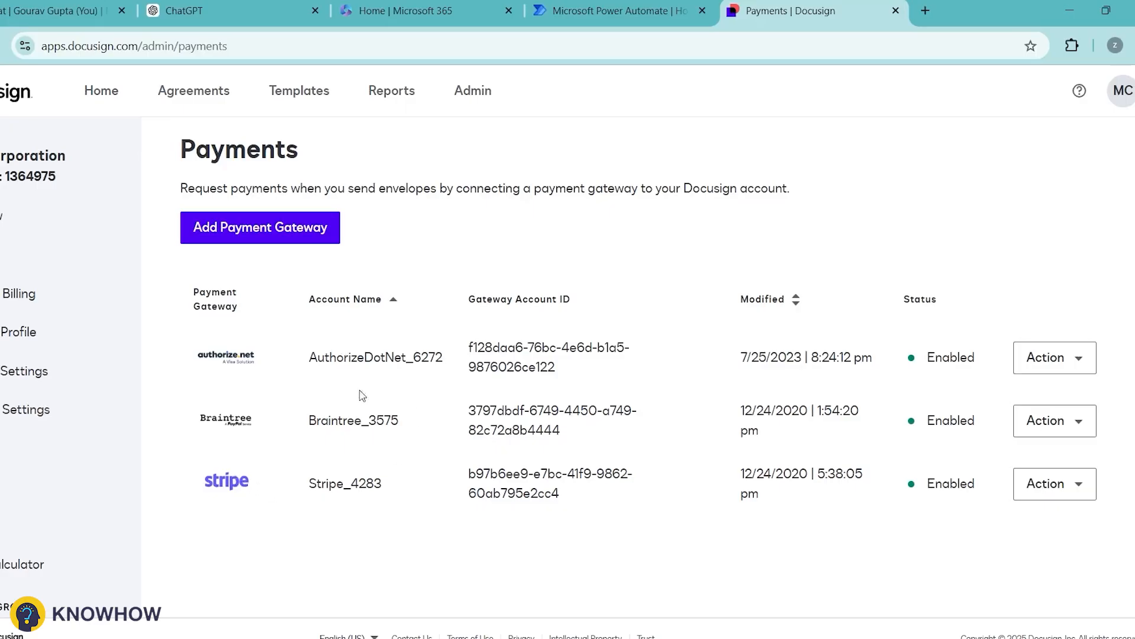
Step: Browse the Add Payment Gateway choices, cancel without adding one, and go to the template list
left_click(315, 233)
scroll(540, 431, "down", 5)
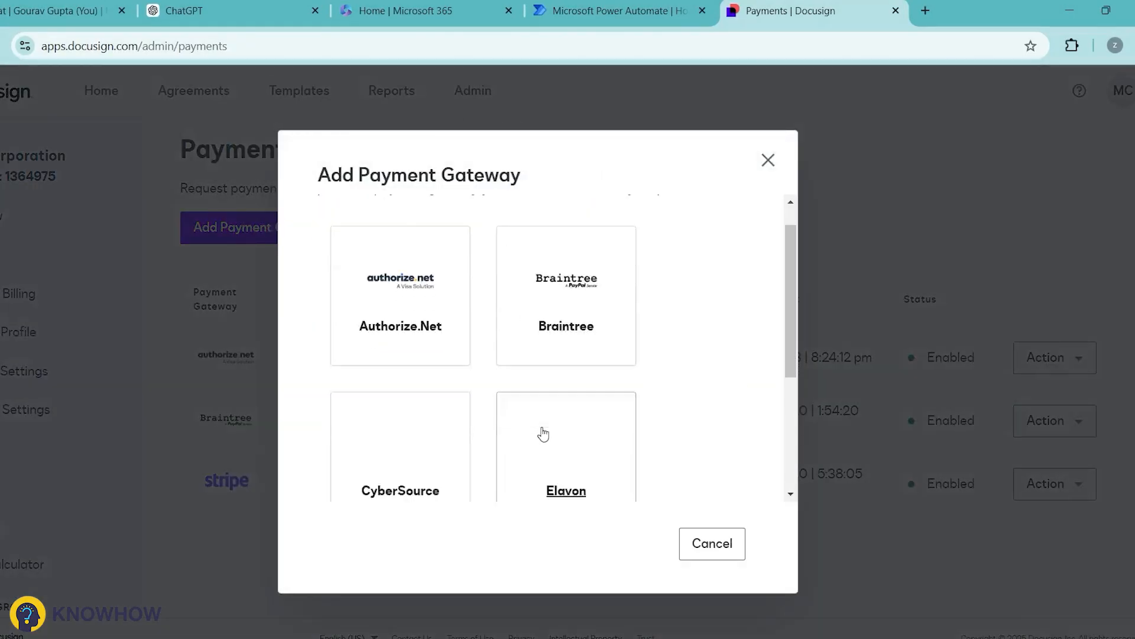
scroll(663, 428, "up", 5)
scroll(660, 426, "down", 5)
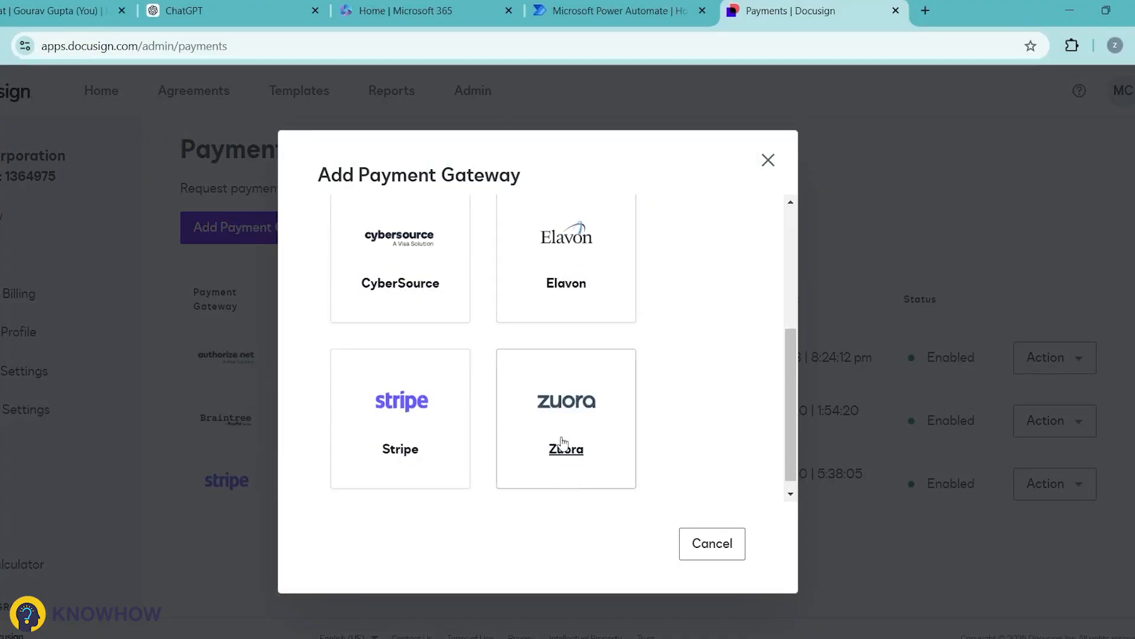
scroll(680, 473, "up", 5)
left_click(728, 535)
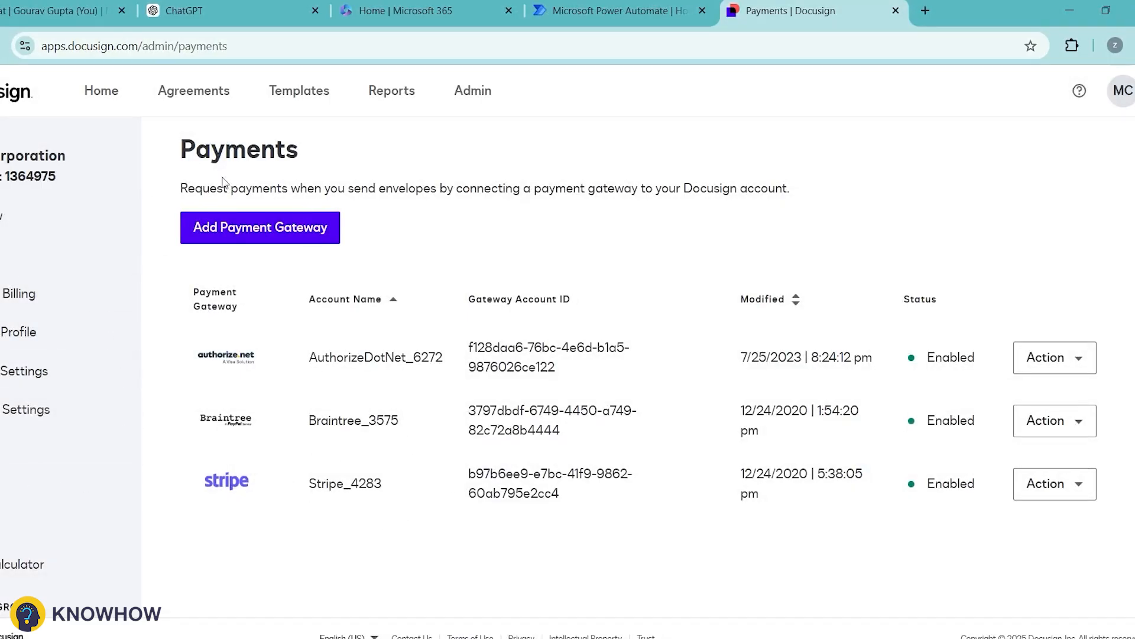
left_click(310, 119)
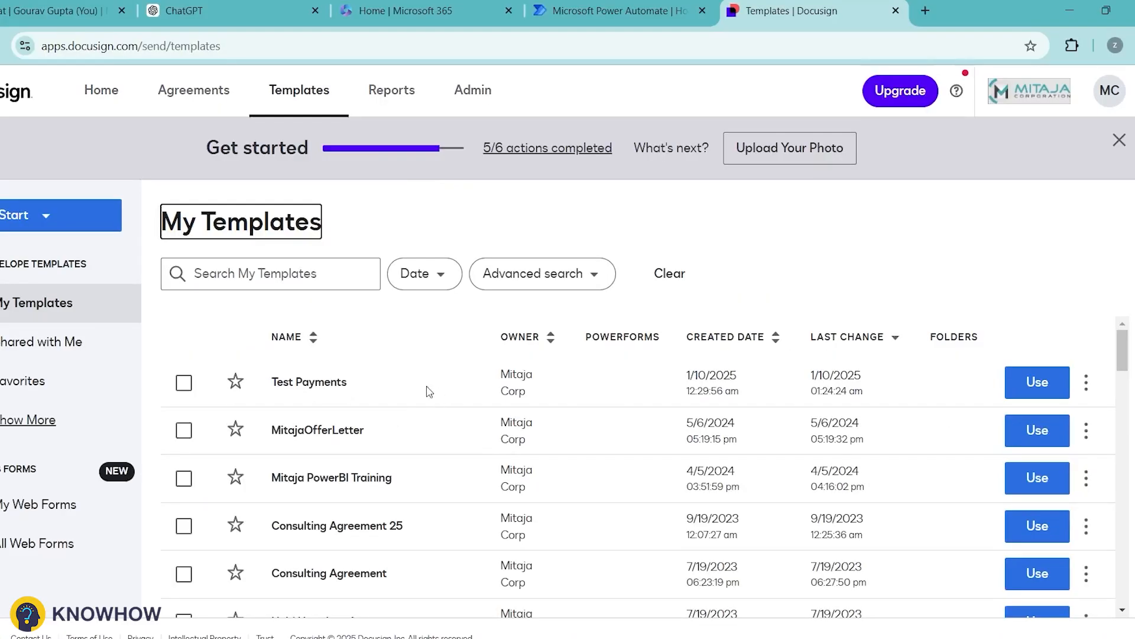
Step: Open the Test Payments template for editing and preview its SampleContract.docx document
left_click(1086, 383)
left_click(986, 421)
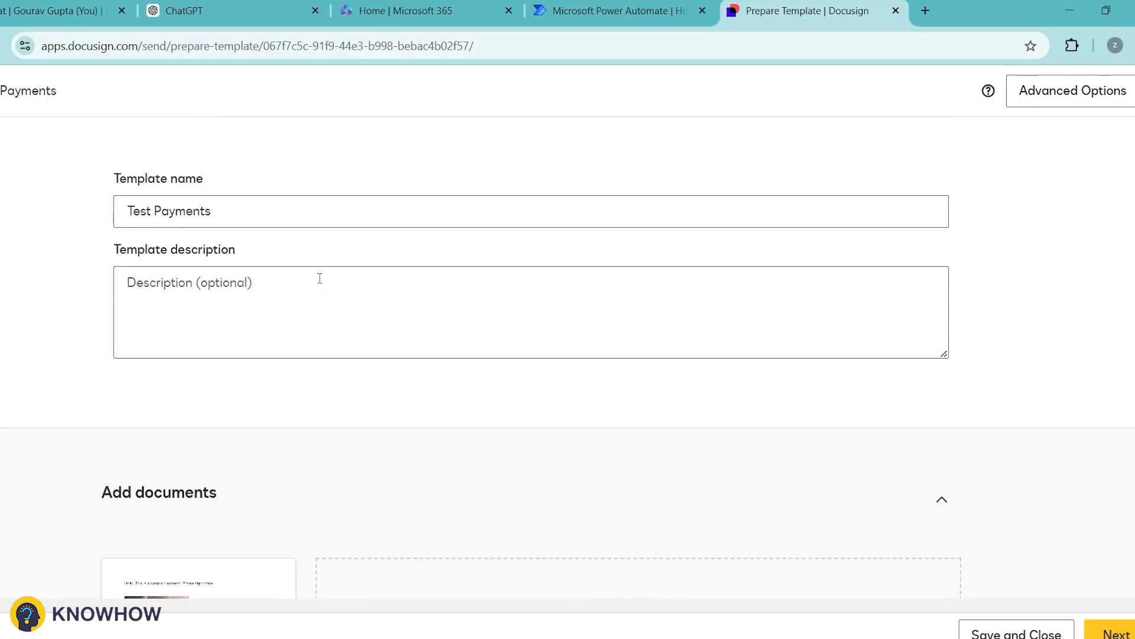
scroll(319, 279, "down", 4)
left_click(207, 395)
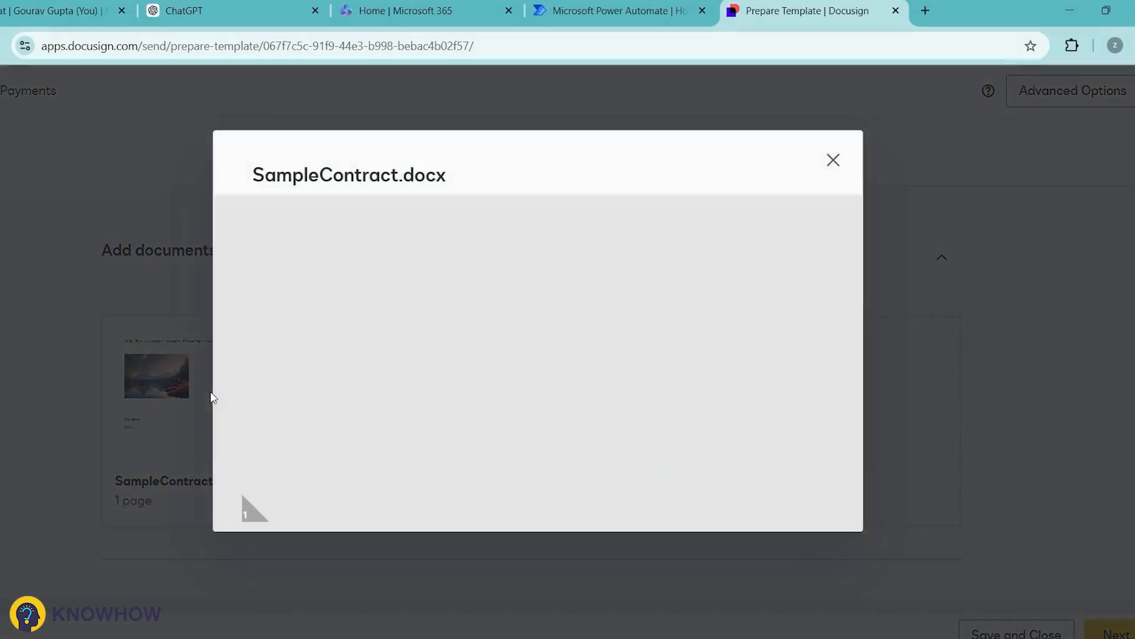
scroll(473, 319, "down", 5)
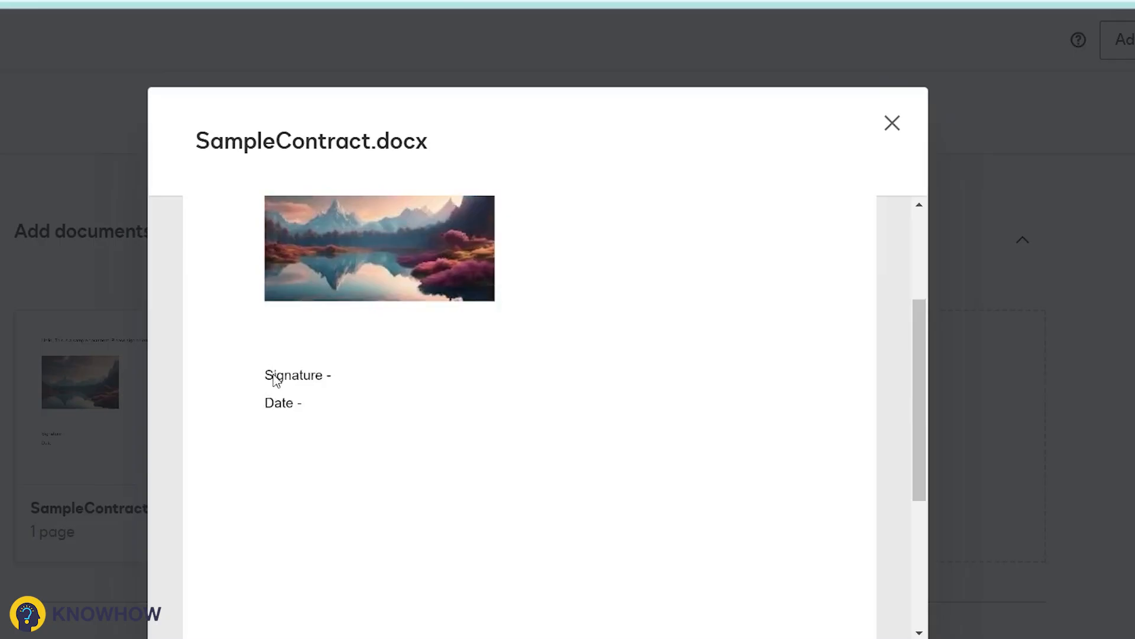
left_click(893, 123)
Step: Review the template's Signer recipient role and continue to field placement
scroll(437, 342, "down", 3)
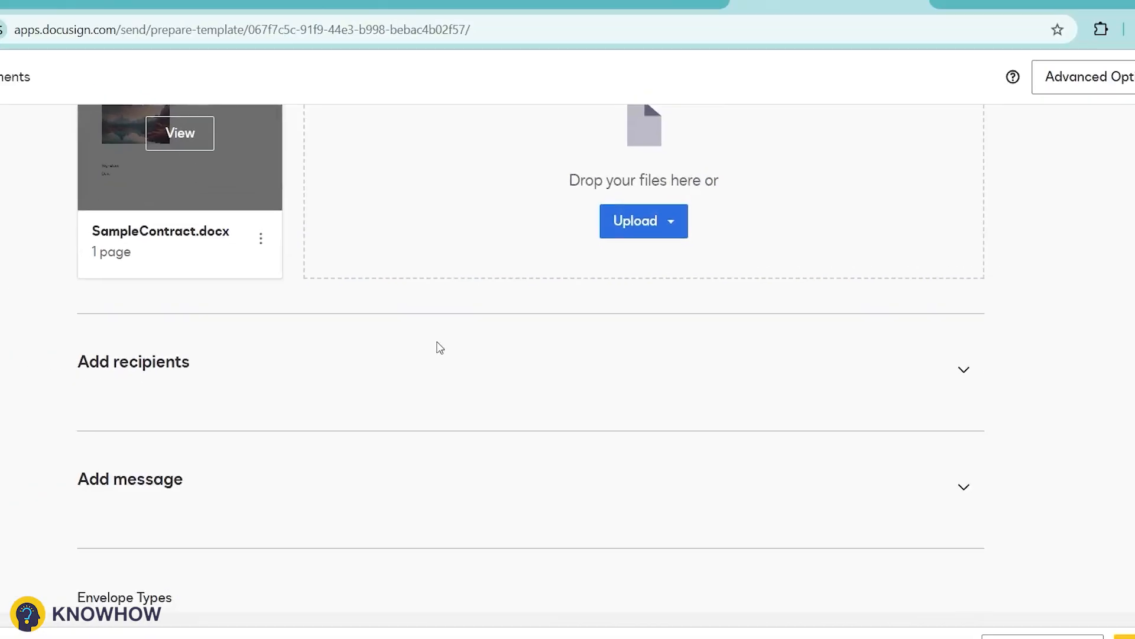
left_click(913, 364)
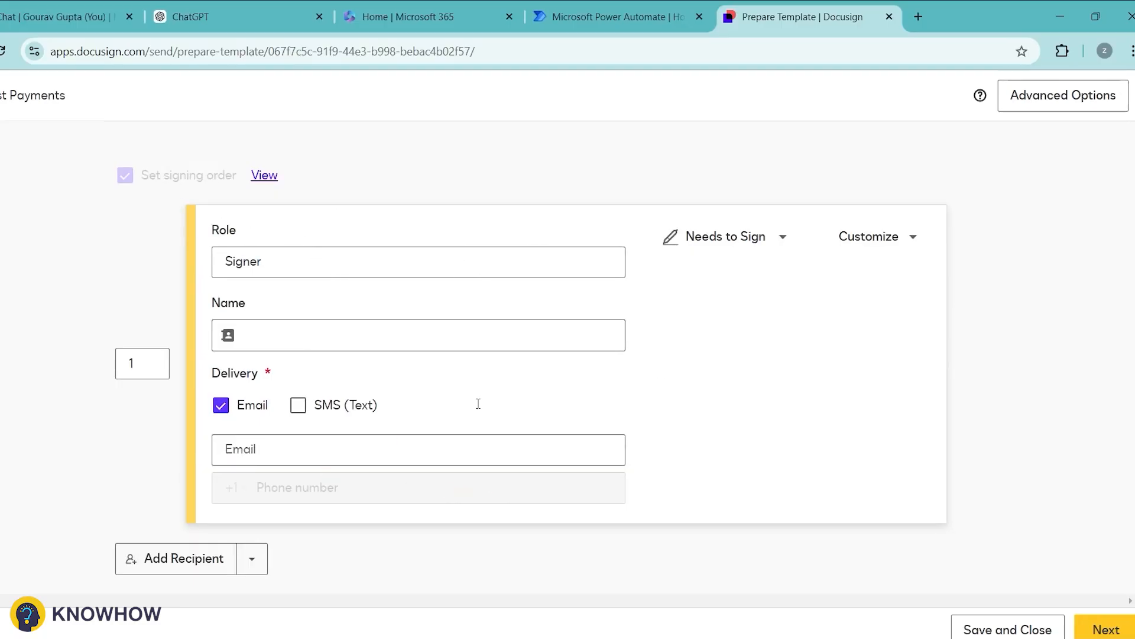
scroll(207, 293, "down", 6)
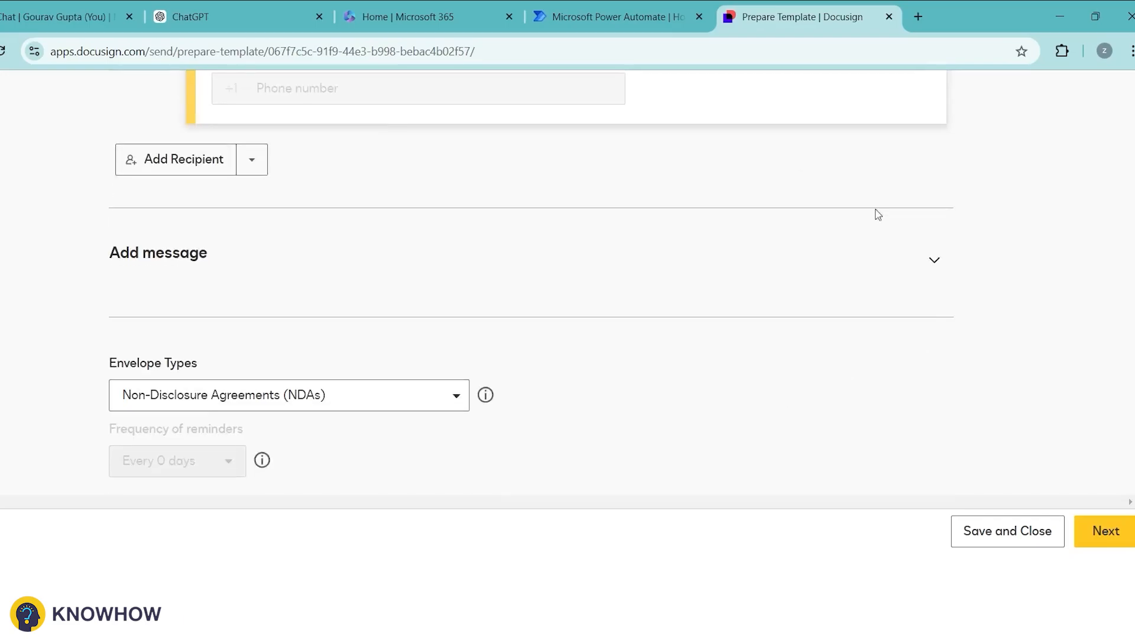
left_click(1105, 535)
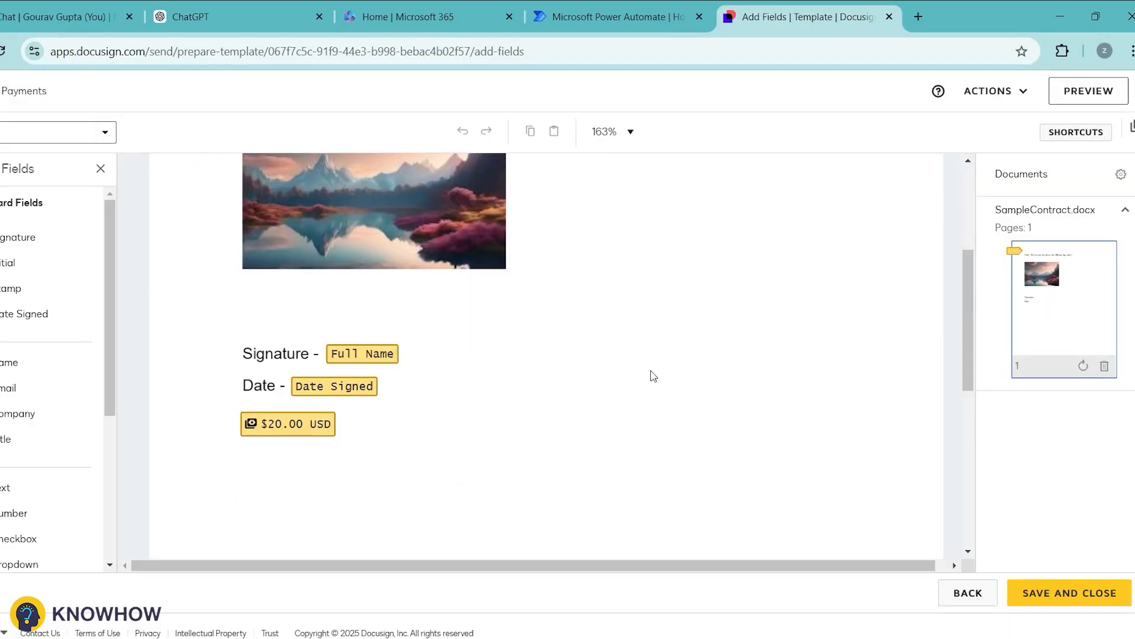
Step: Remove the old payment, Date Signed and Full Name fields from the contract page
left_click(312, 422)
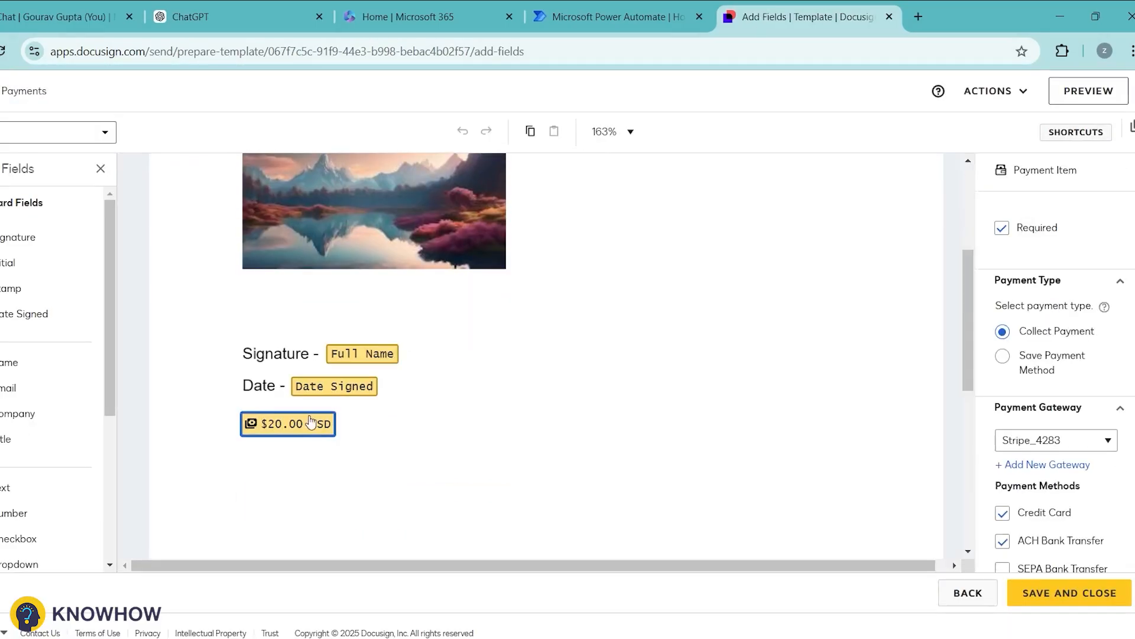
key("Delete")
left_click(348, 388)
key("Delete")
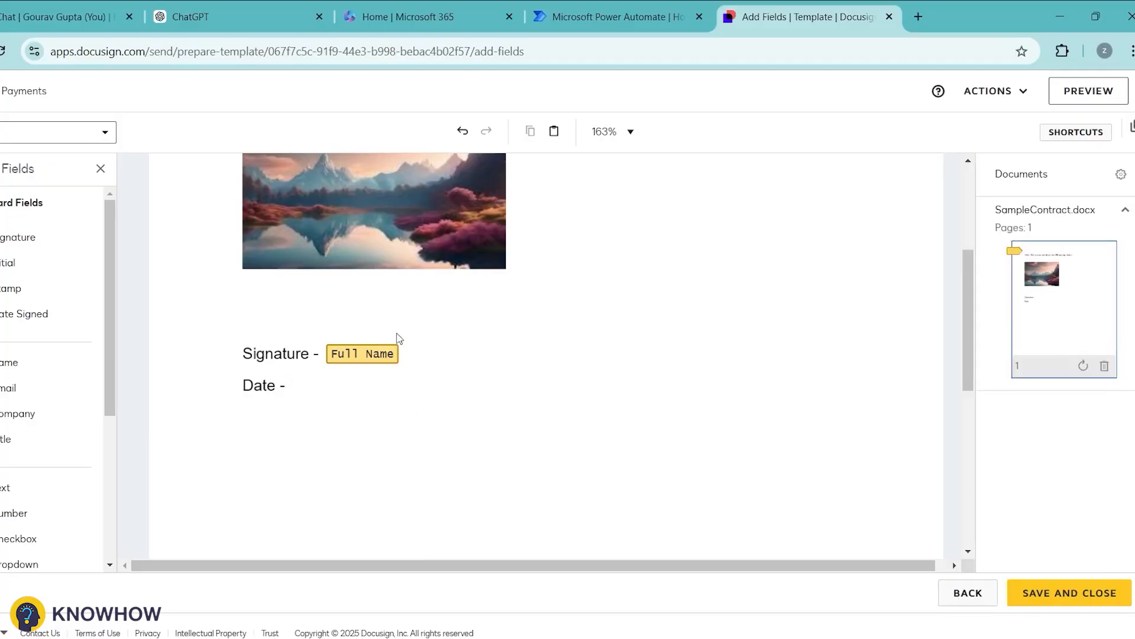
left_click(368, 358)
right_click(368, 356)
left_click(392, 374)
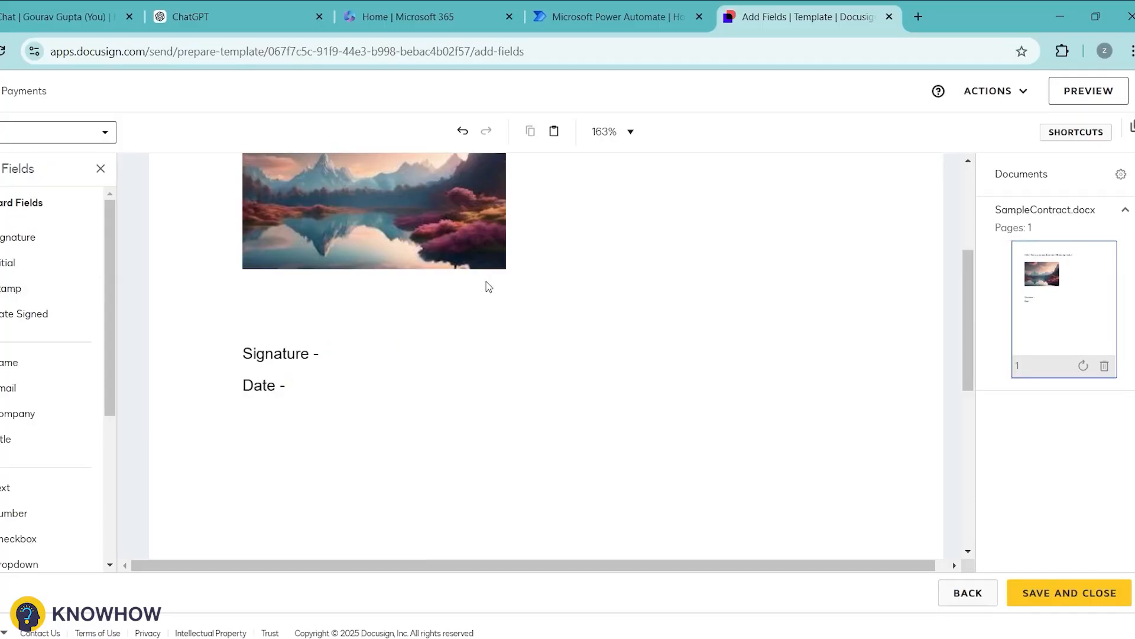
Step: Place a Signature field, a Date Signed field and a 'Payment' text label on the page
mouse_move(13, 237)
left_mouse_down()
mouse_move(311, 381)
mouse_move(333, 342)
left_mouse_up()
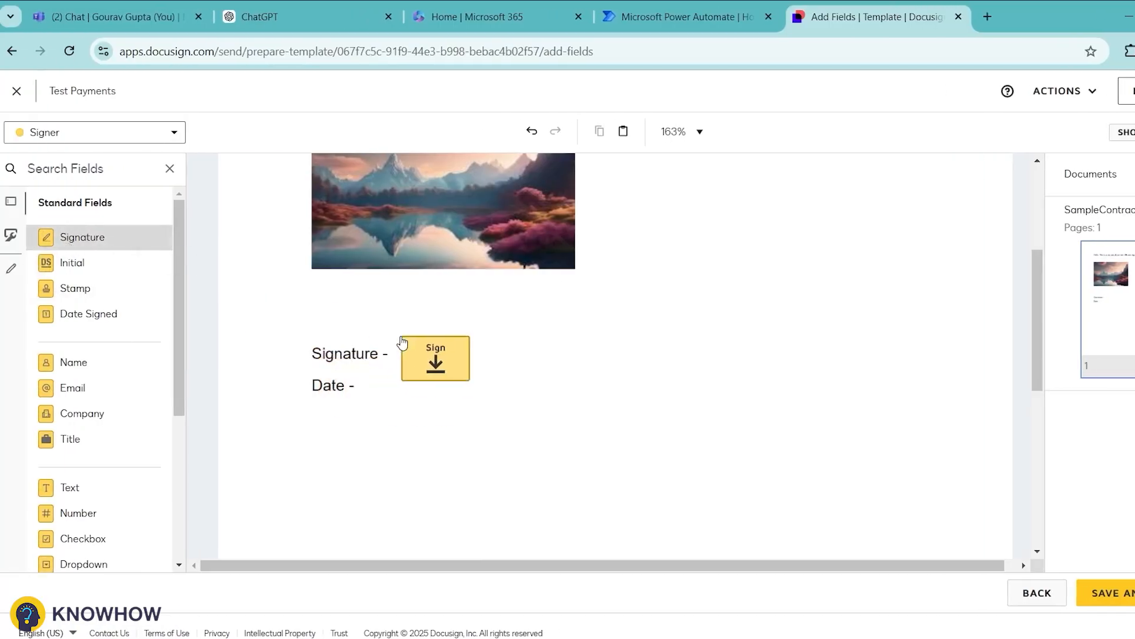
left_click_drag(402, 342, 399, 338)
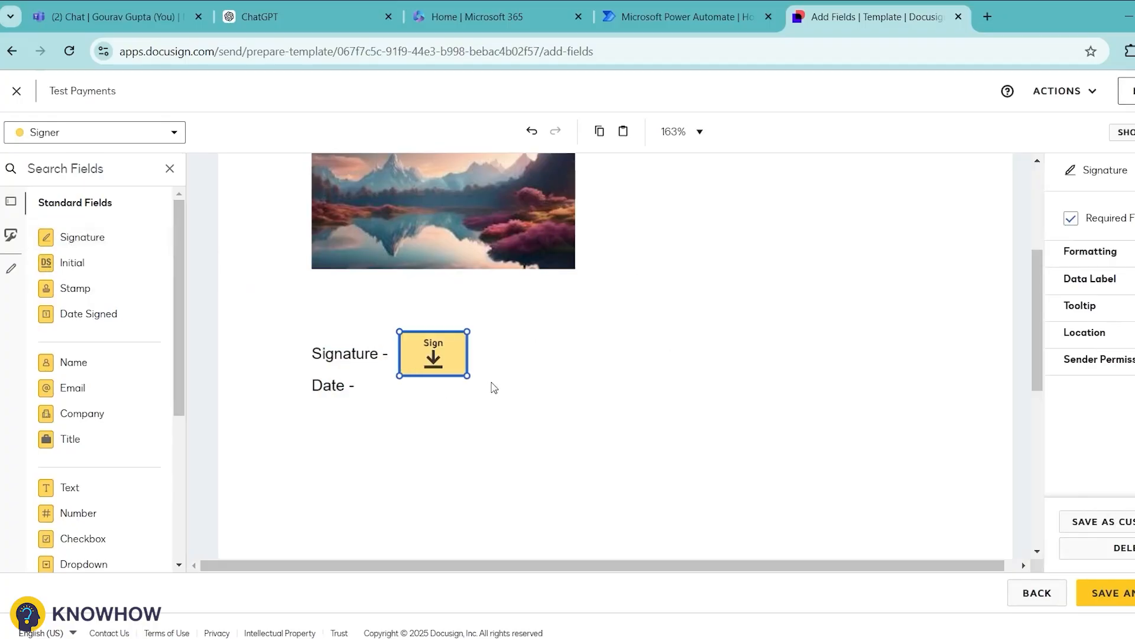
left_click_drag(94, 315, 367, 381)
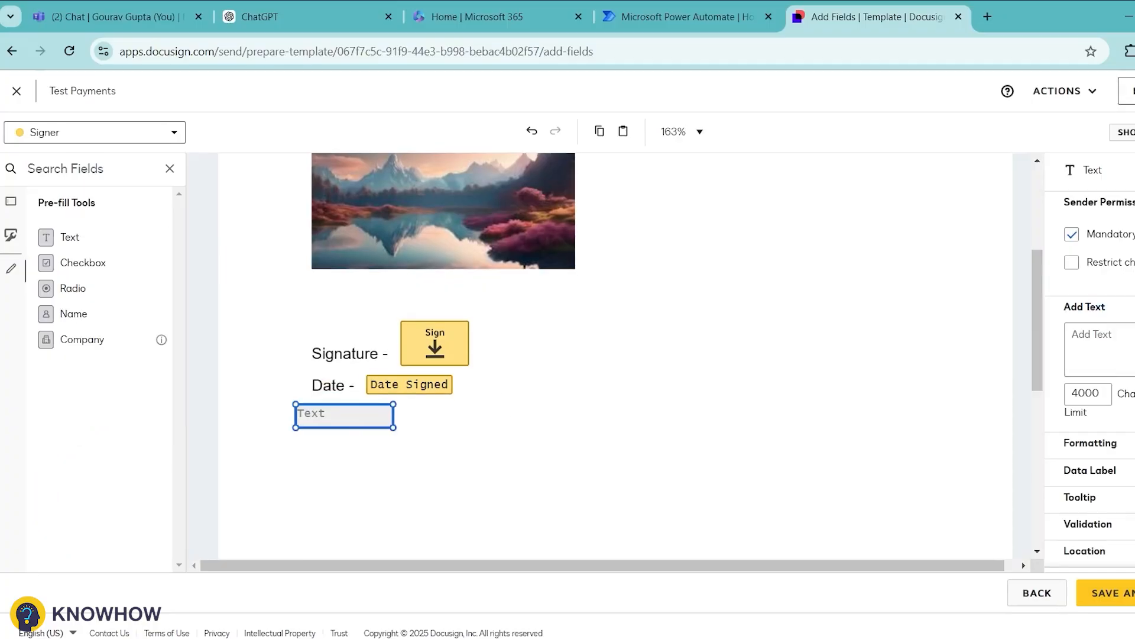
left_click(1101, 354)
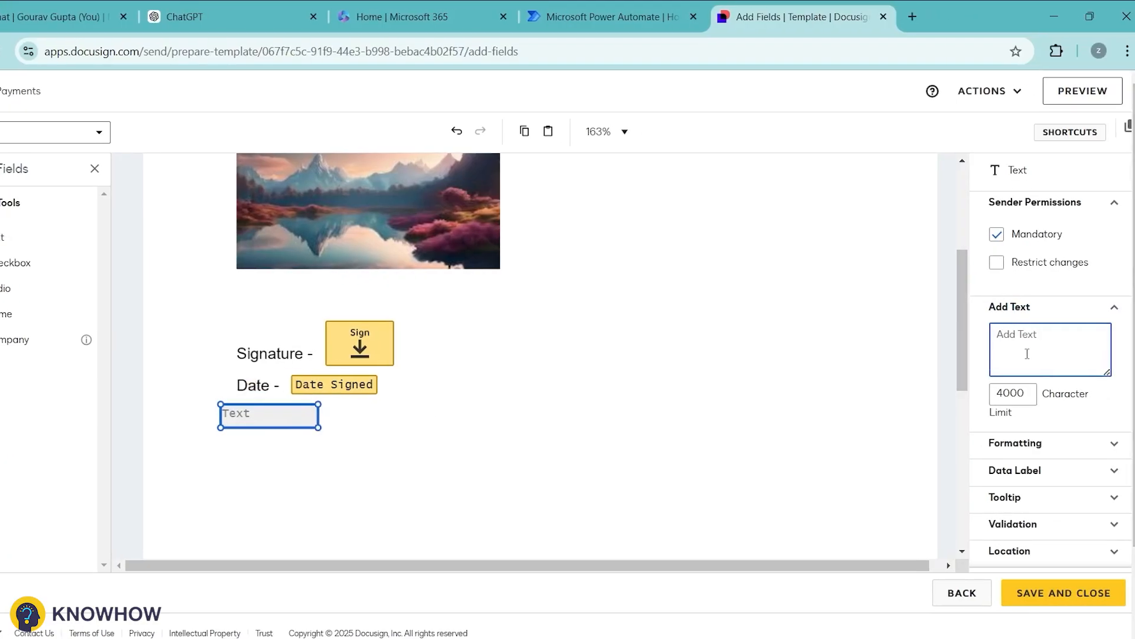
type("Payment")
Step: Add a Payment Item with a fixed 20 USD amount beside the label and save the template
scroll(84, 441, "down", 5)
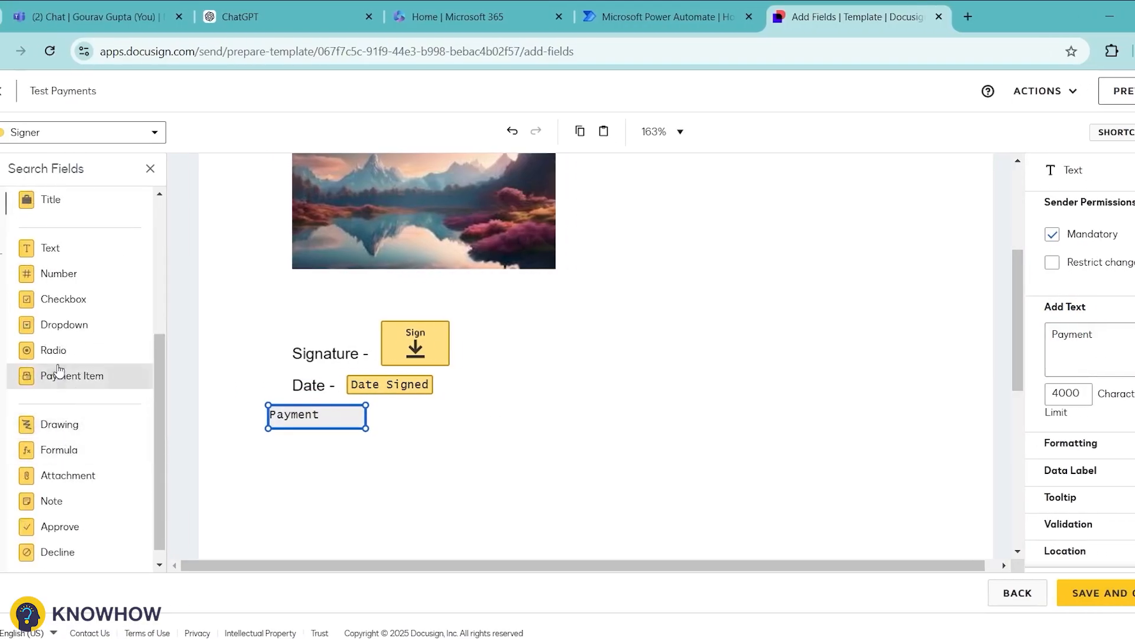
left_click_drag(58, 381, 394, 414)
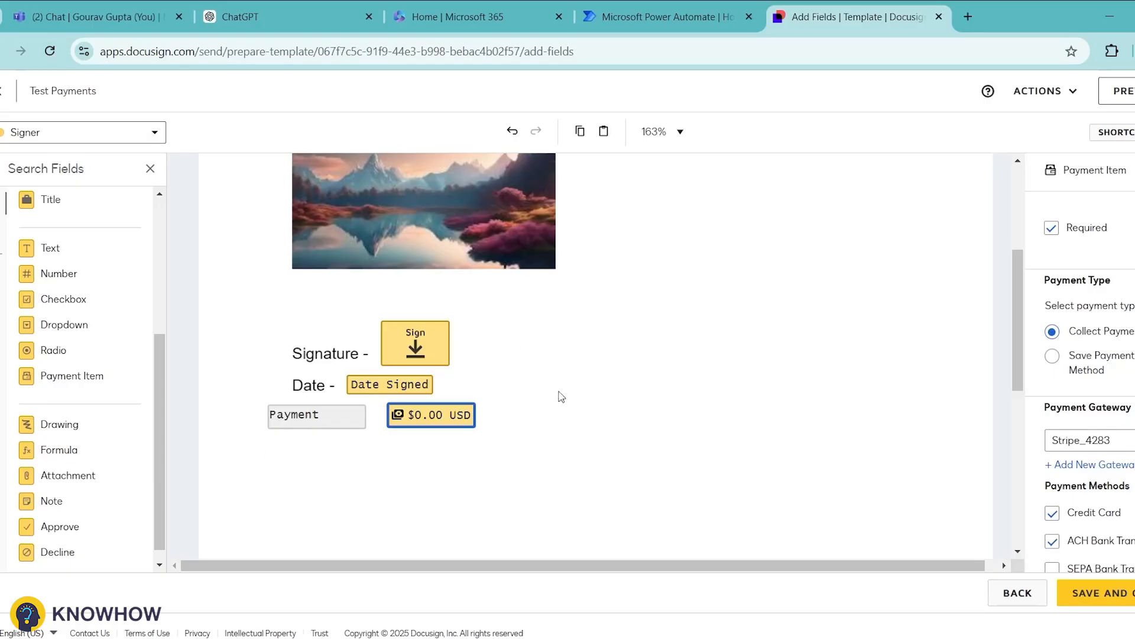
scroll(1073, 437, "down", 5)
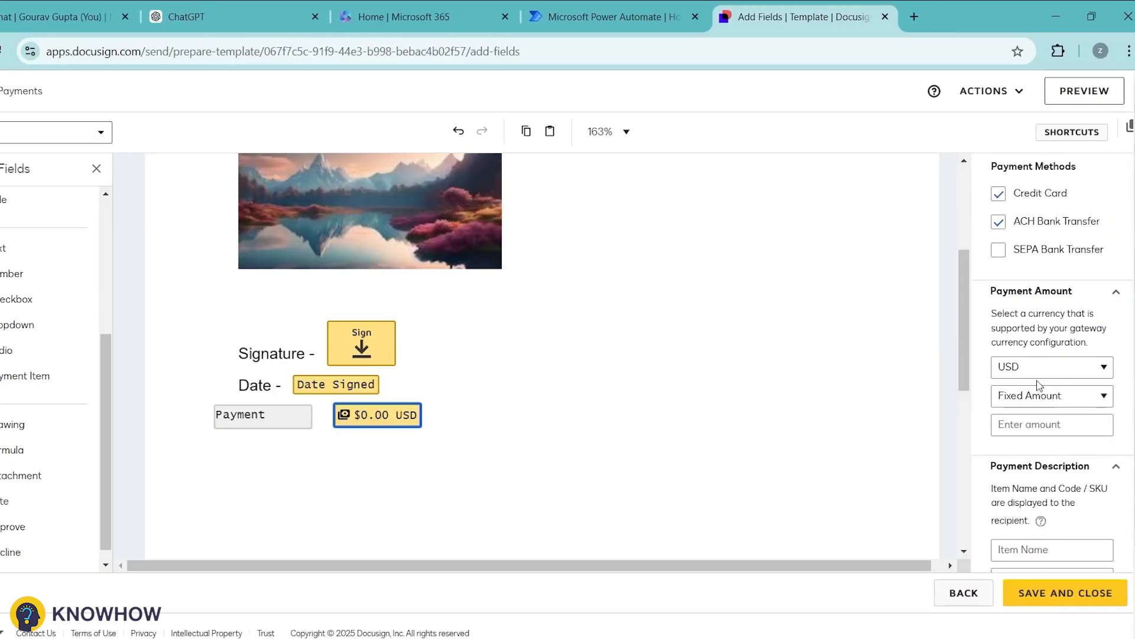
left_click(1092, 368)
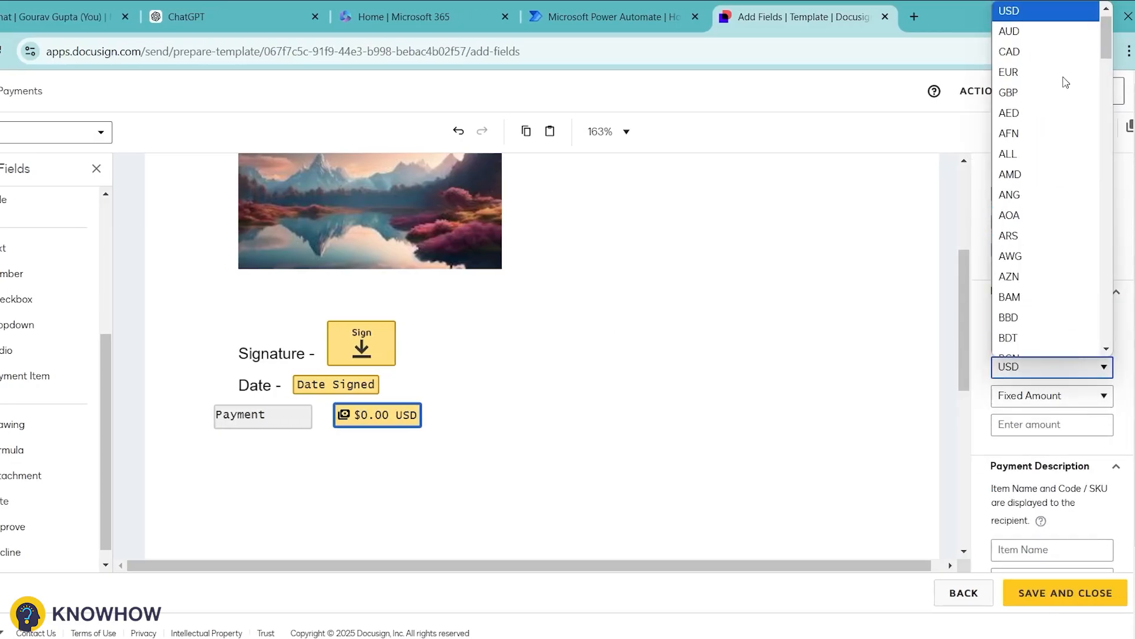
left_click(1050, 19)
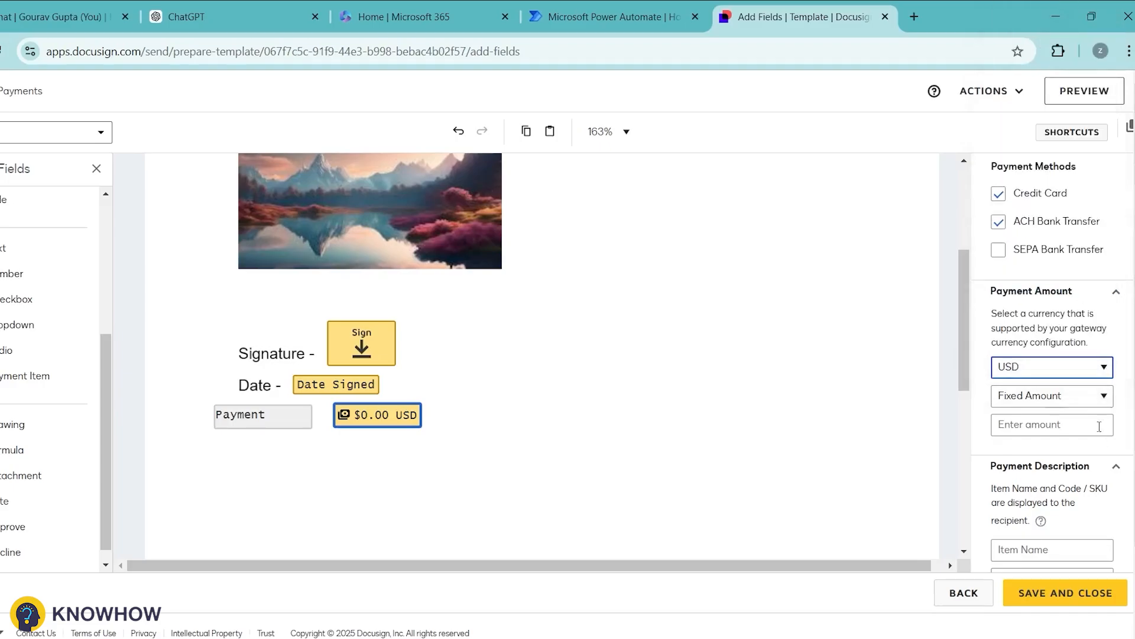
left_click(1033, 400)
left_click(1033, 400)
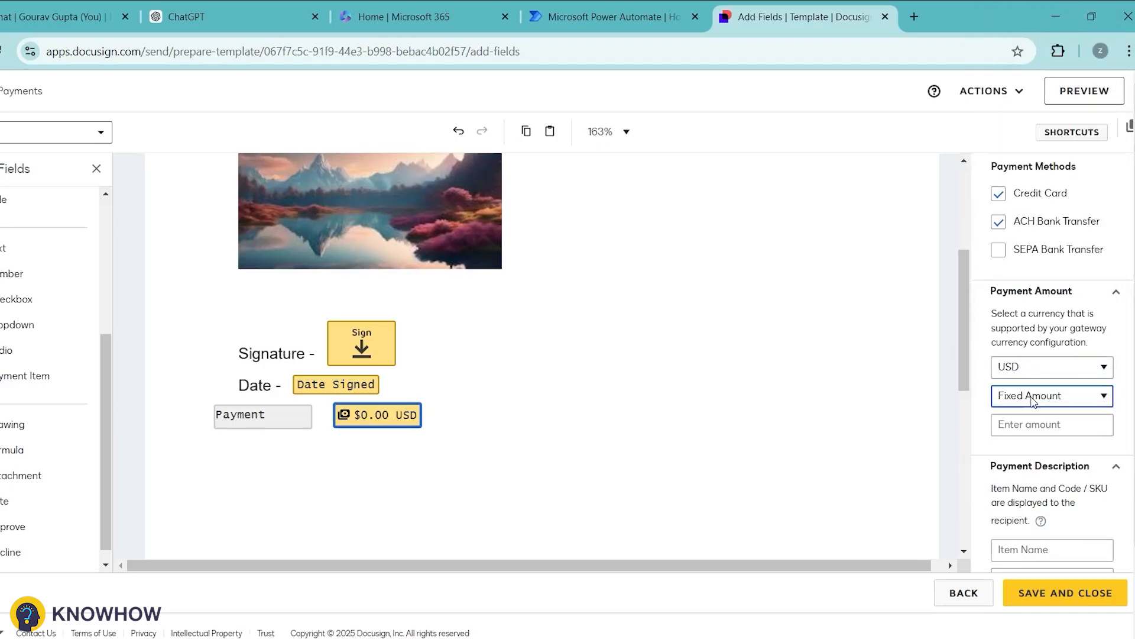
left_click(1035, 397)
left_click(1026, 421)
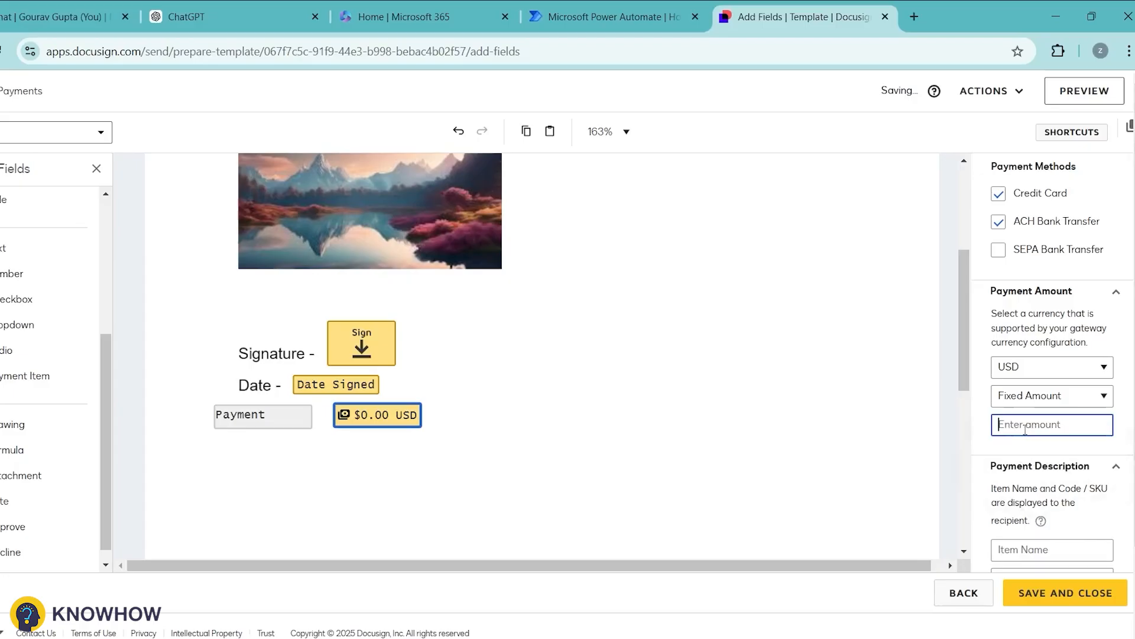
type("20")
scroll(889, 367, "up", 4)
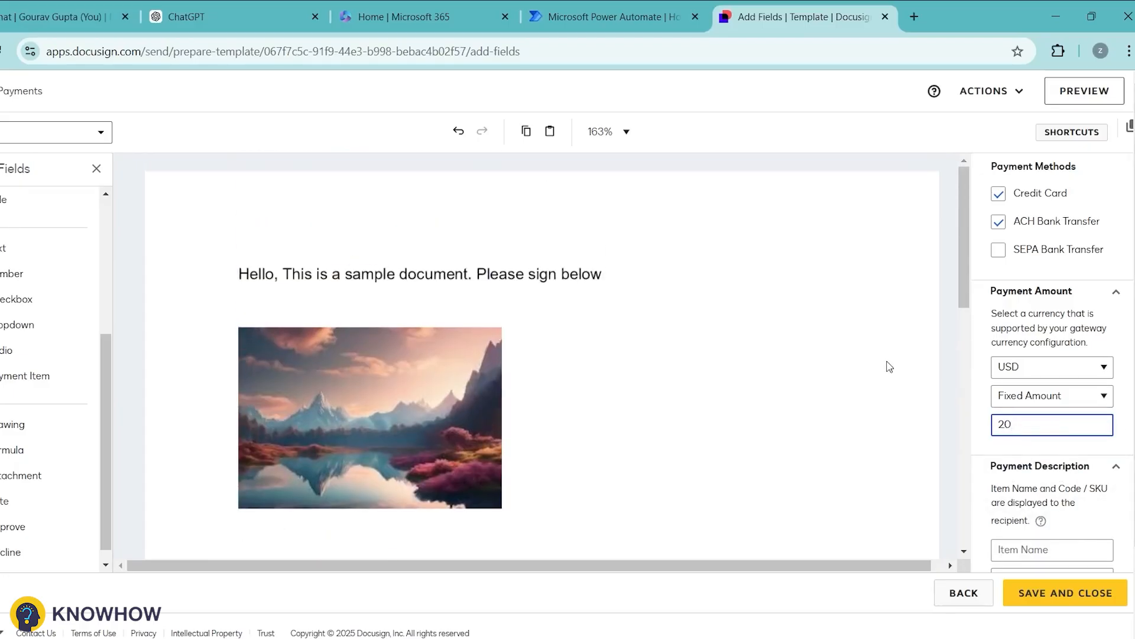
left_click(1054, 603)
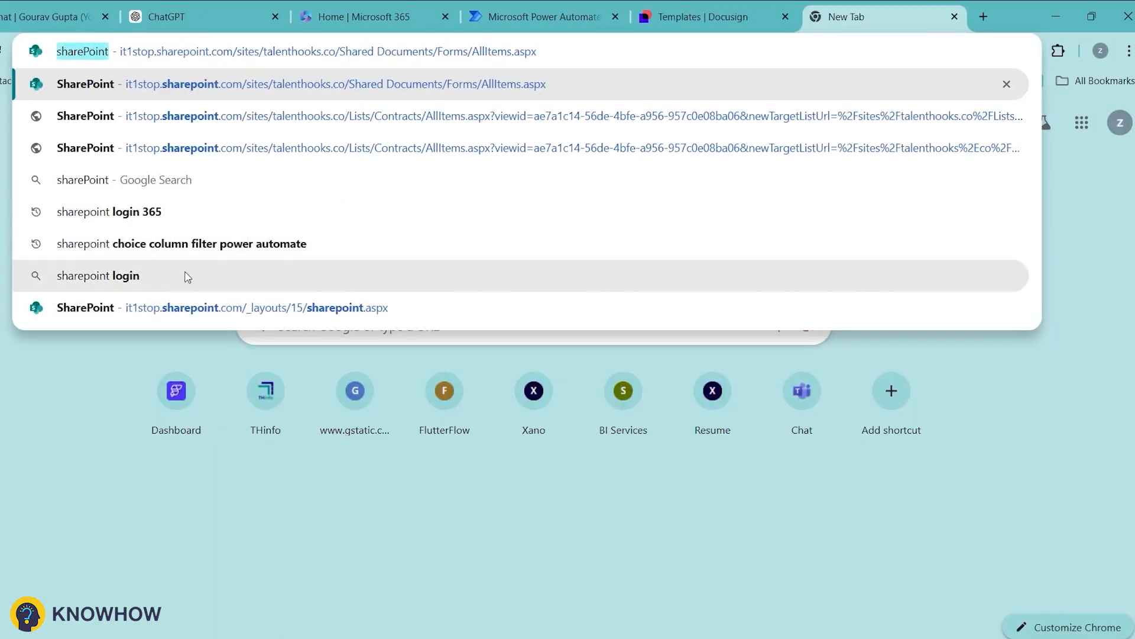
Step: Create a new list named PaymentCollection on the Talent Hooks SharePoint site
left_click(170, 299)
left_click(9, 279)
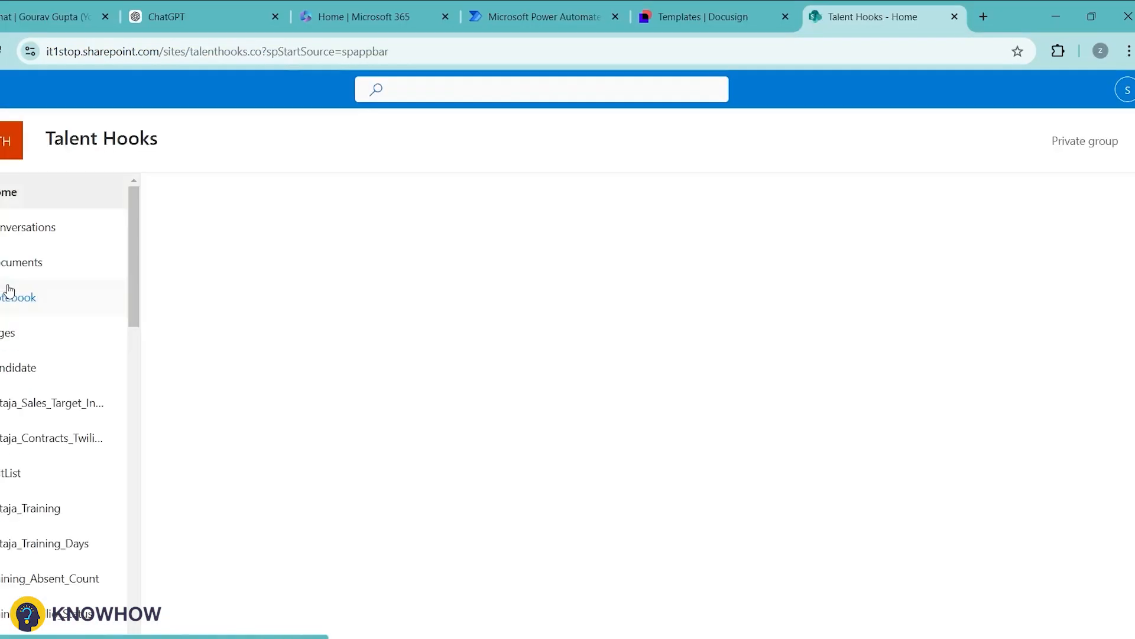
left_click(201, 191)
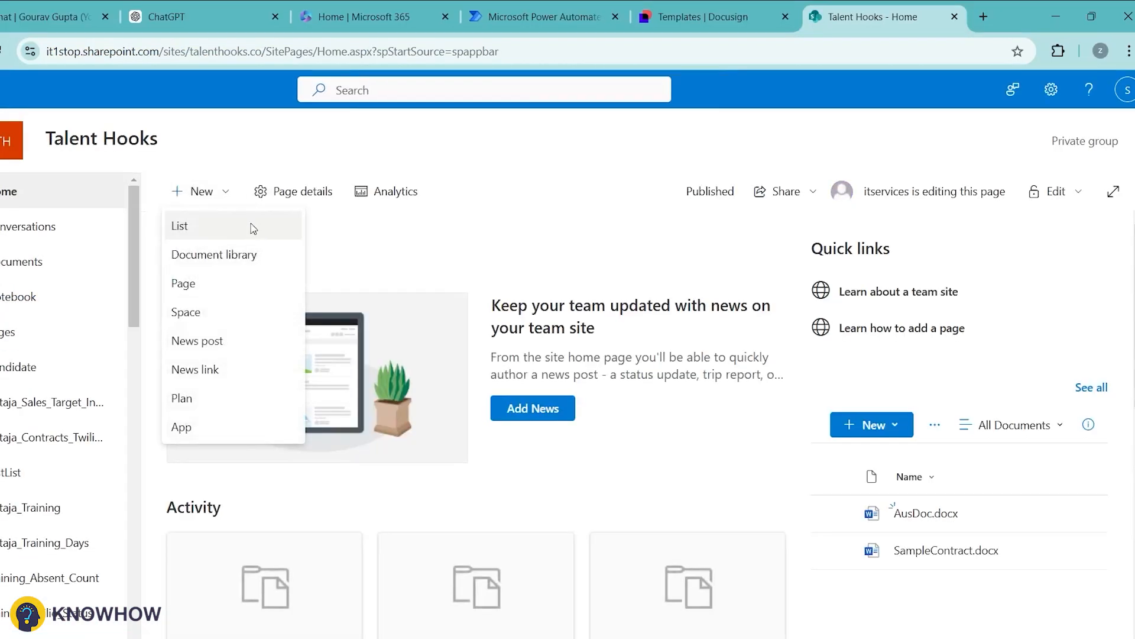
left_click(253, 229)
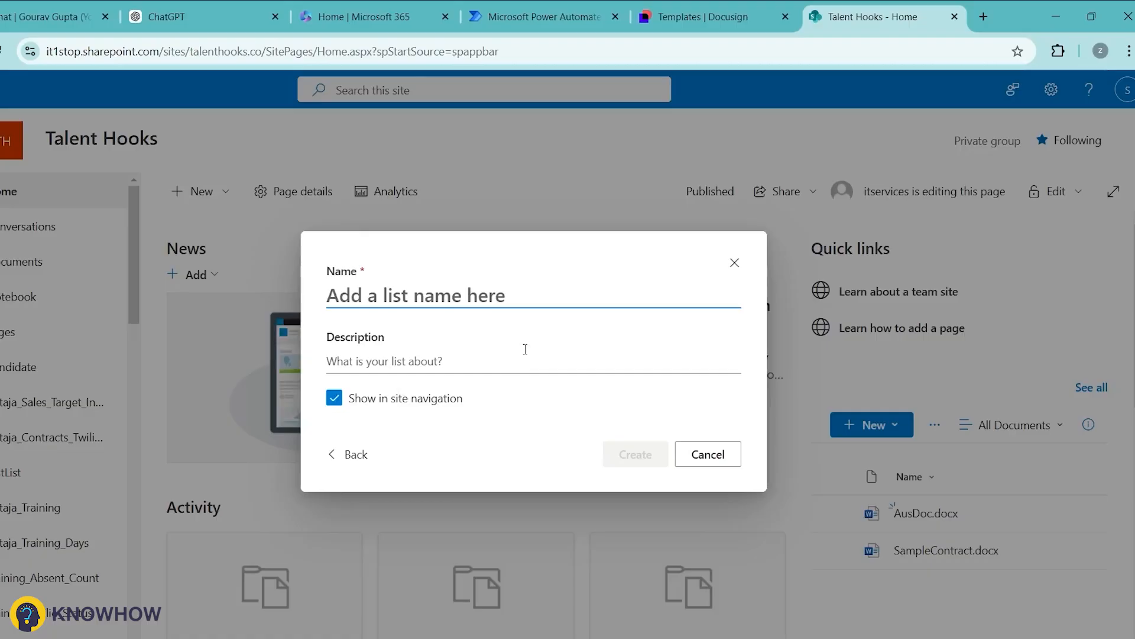
type("Payment")
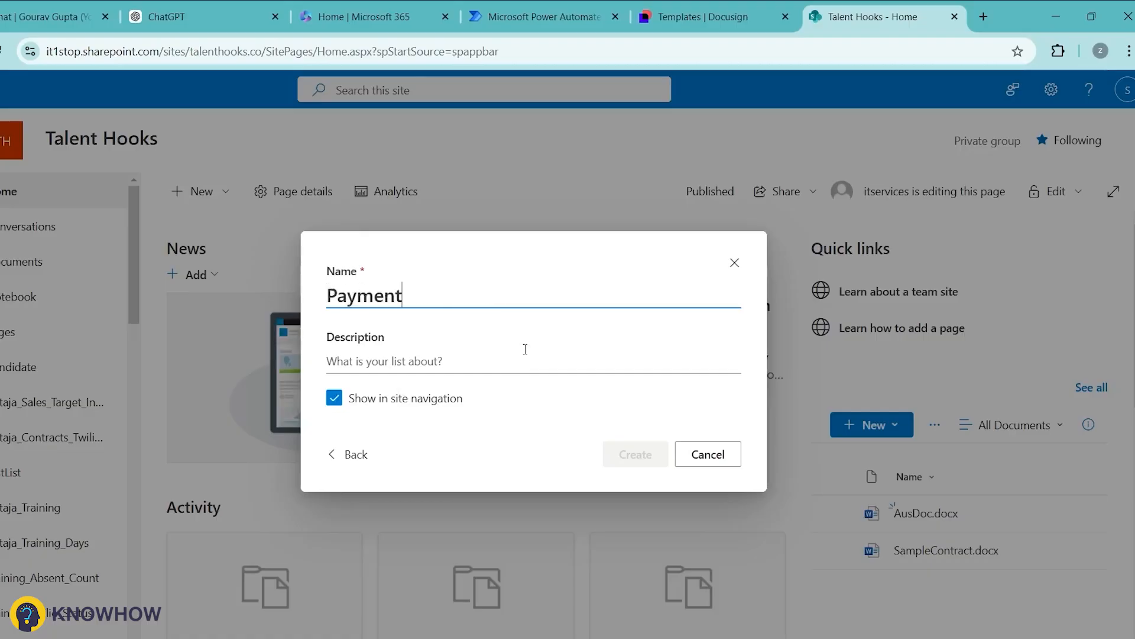
type("Collection")
left_click(634, 456)
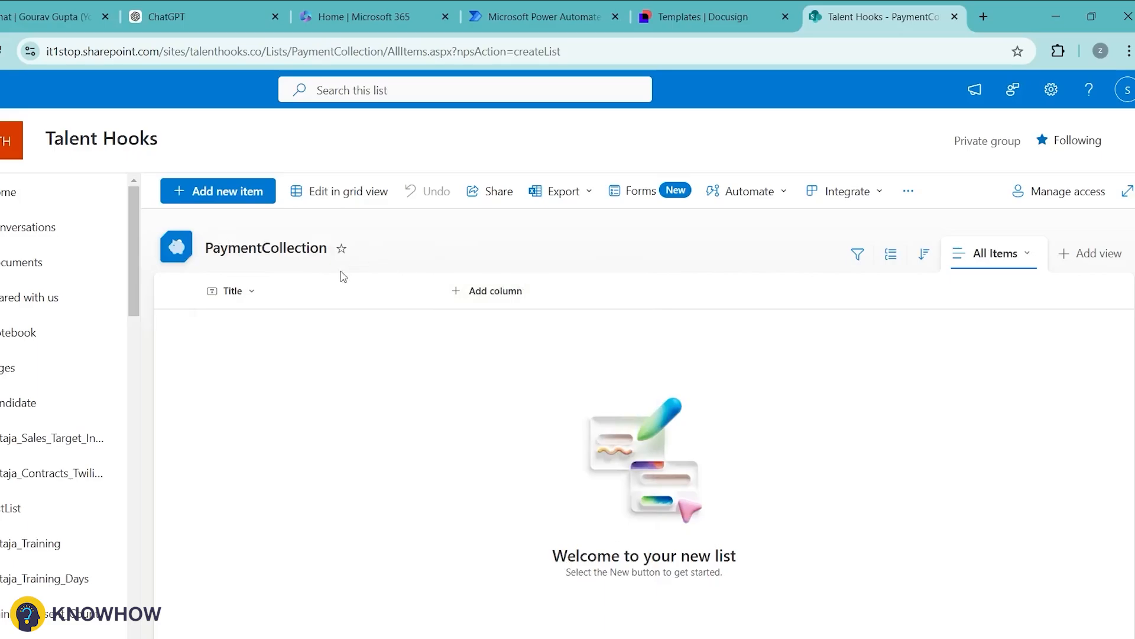
Step: Add Last Name and SendContract single-line text columns to the list
left_click(496, 289)
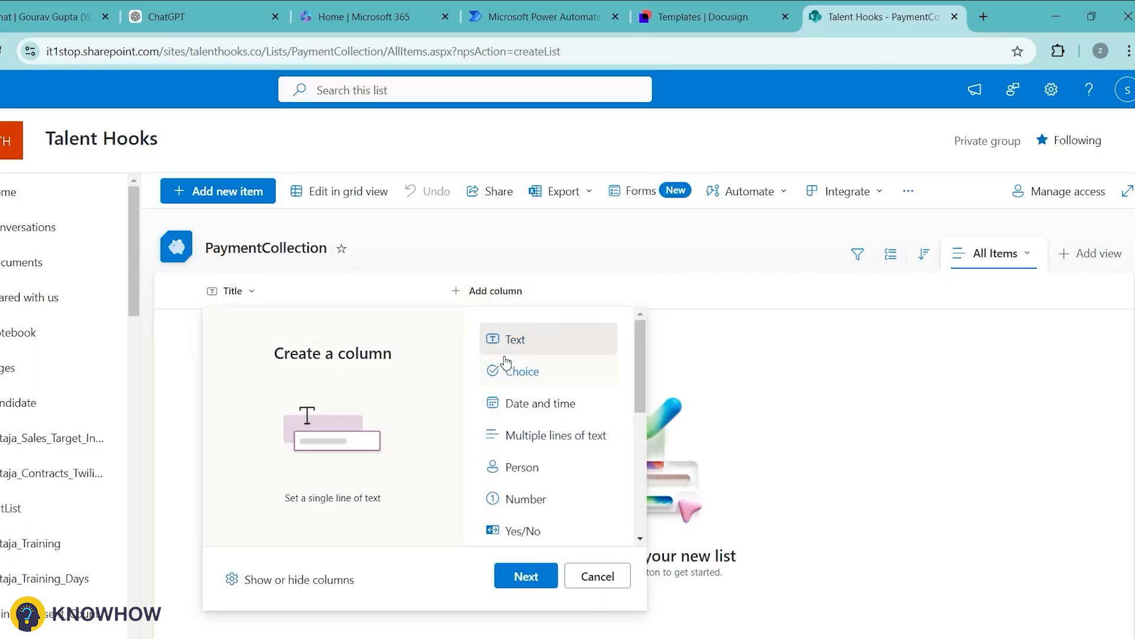
left_click(514, 573)
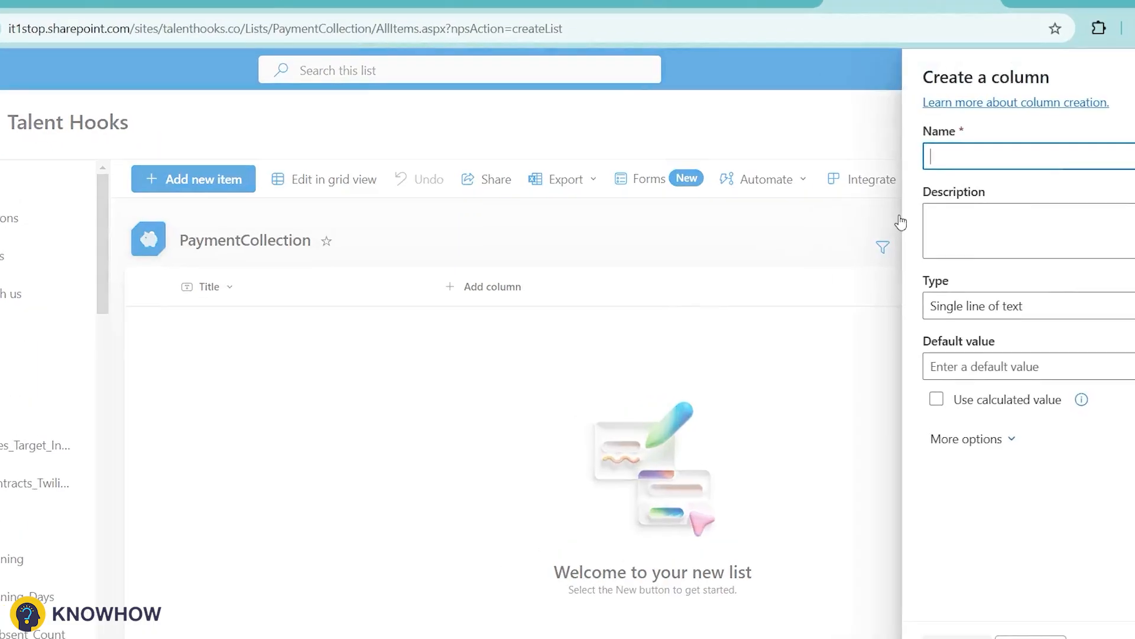
type("Last")
left_click(815, 209)
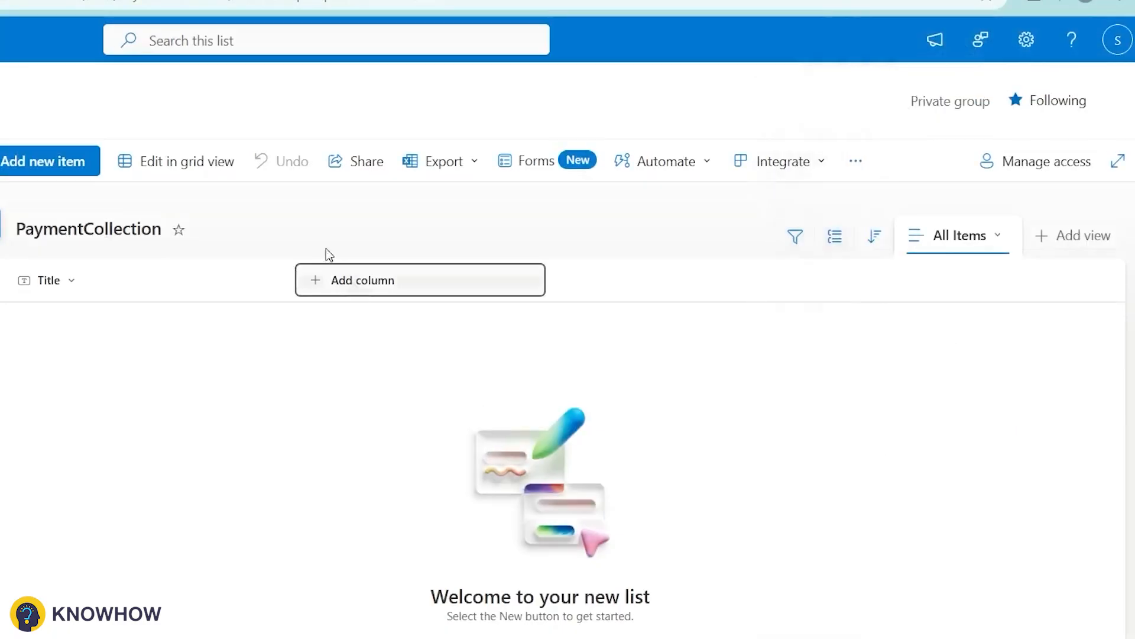
left_click(453, 295)
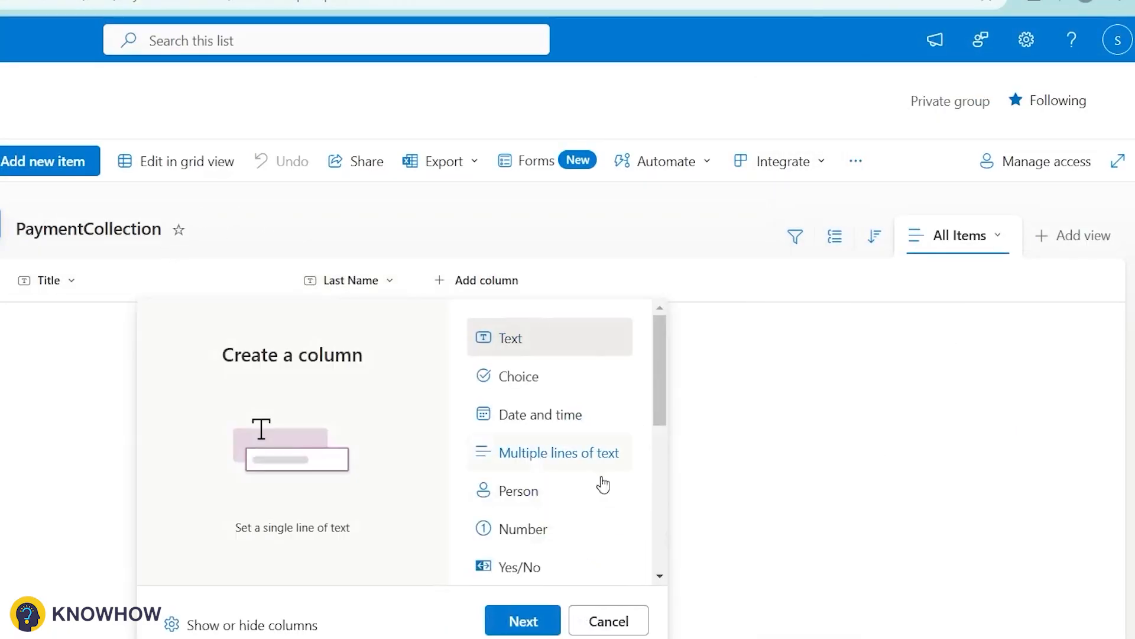
right_click(502, 457)
left_click(455, 358)
left_click(521, 620)
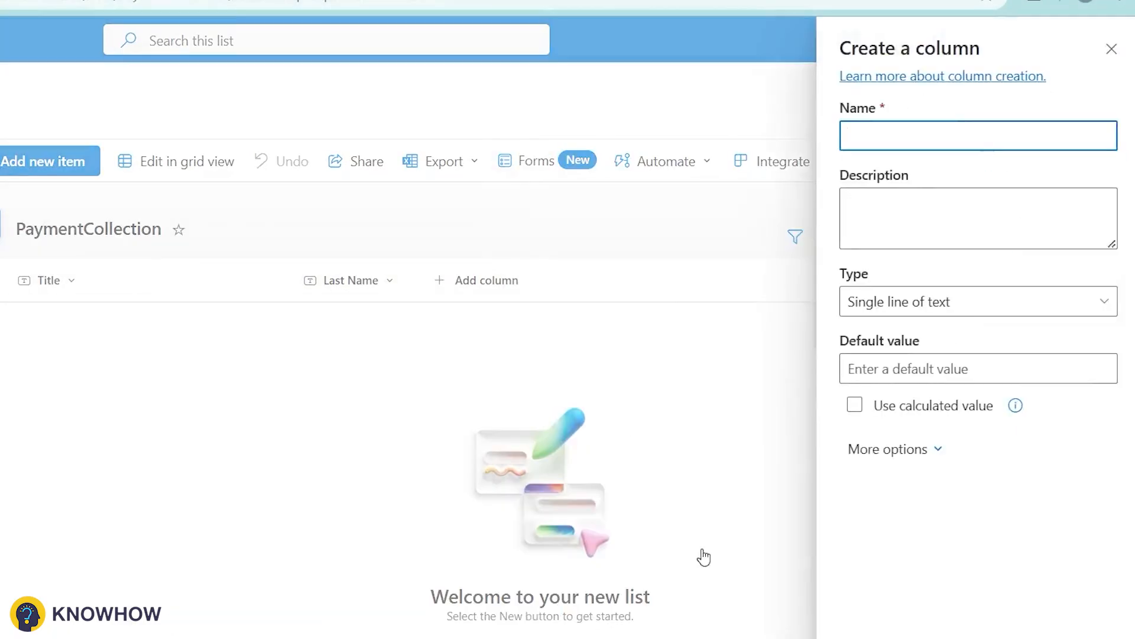
type("Send Cont")
key("Return")
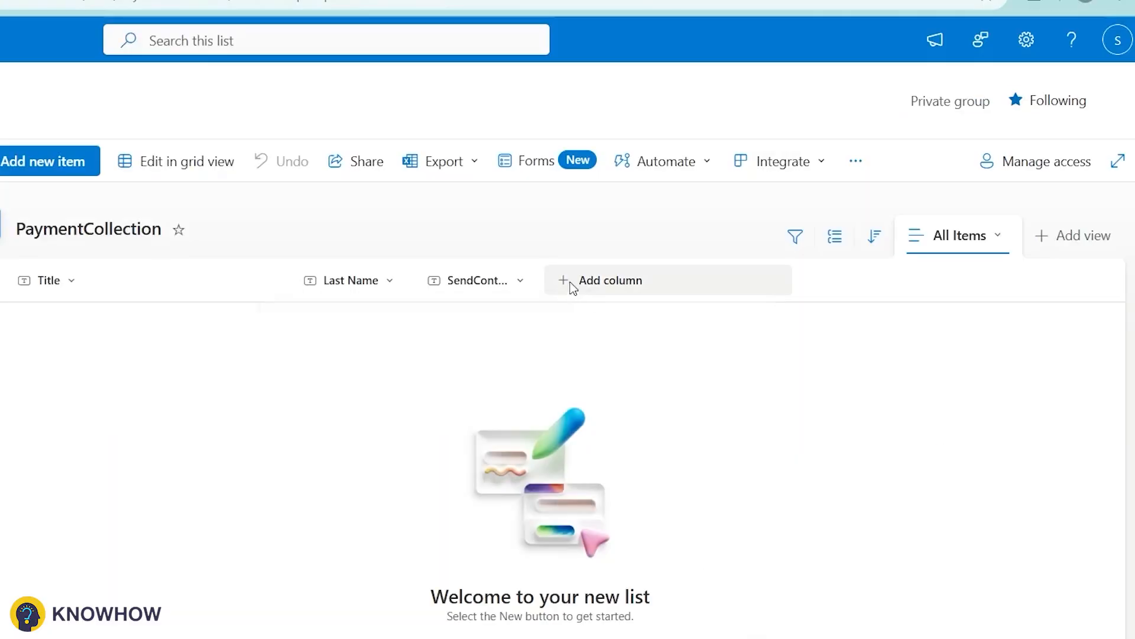
Step: Add a Docusignenvelopeid text column
left_click(571, 285)
left_click(646, 619)
type("Do")
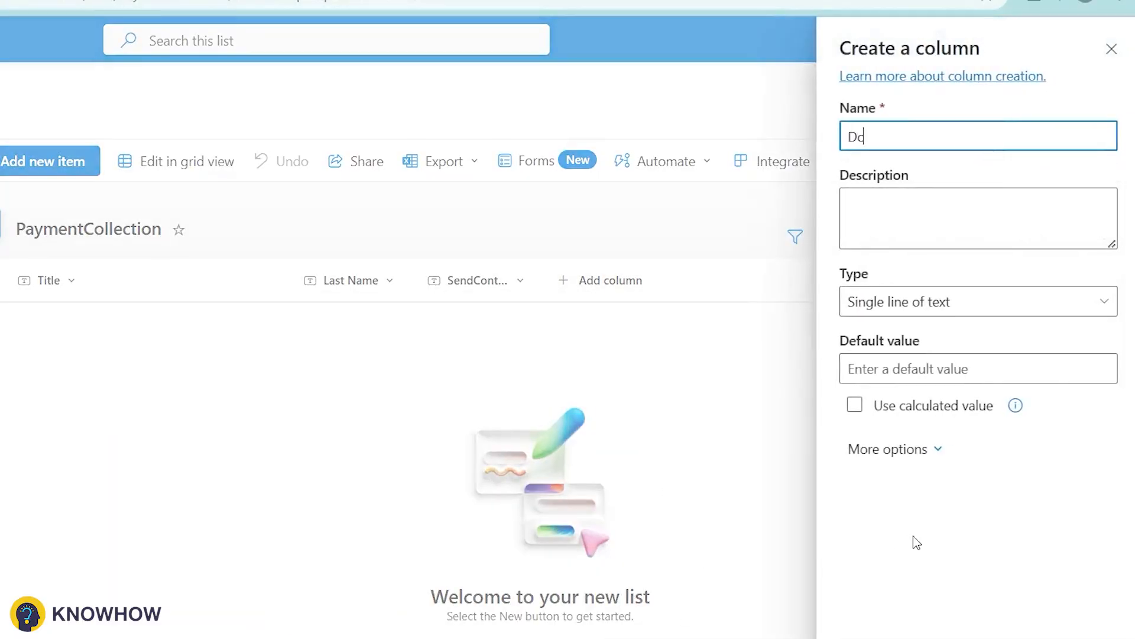
type("cusignenvelopeid")
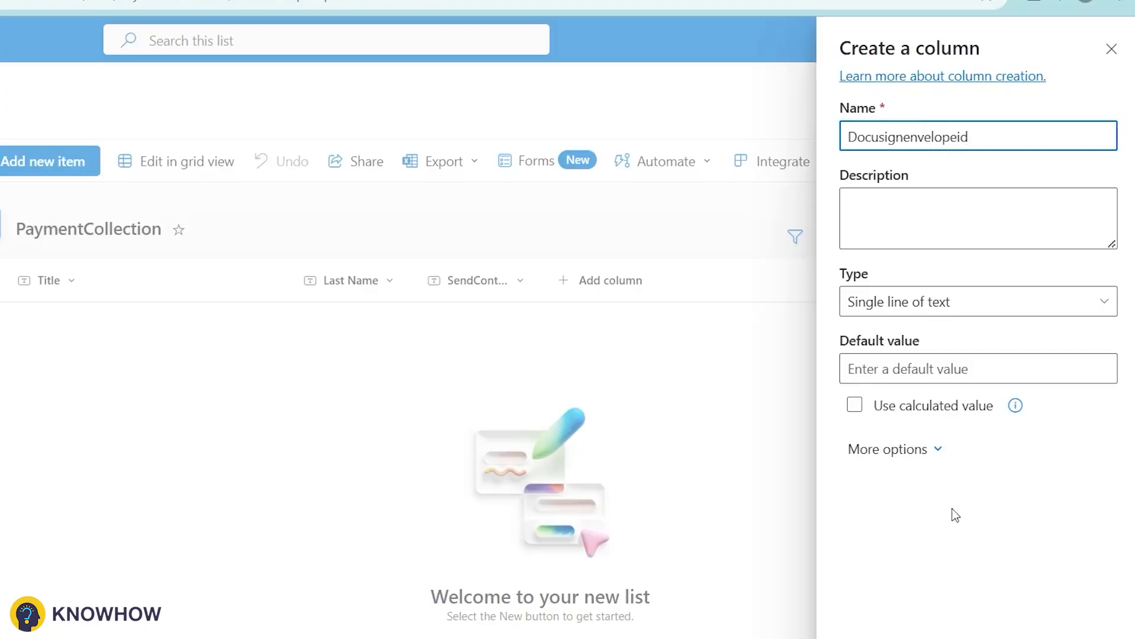
key("Return")
Step: Start a test item with the recipient's first and last name, then discard it
left_click(43, 161)
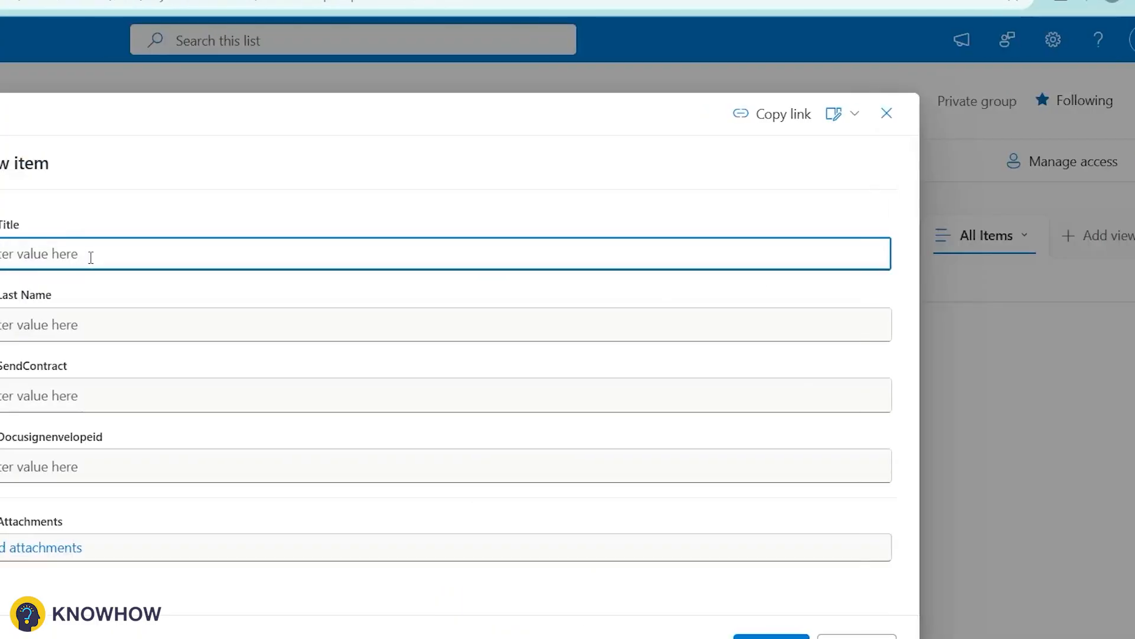
key("Tab")
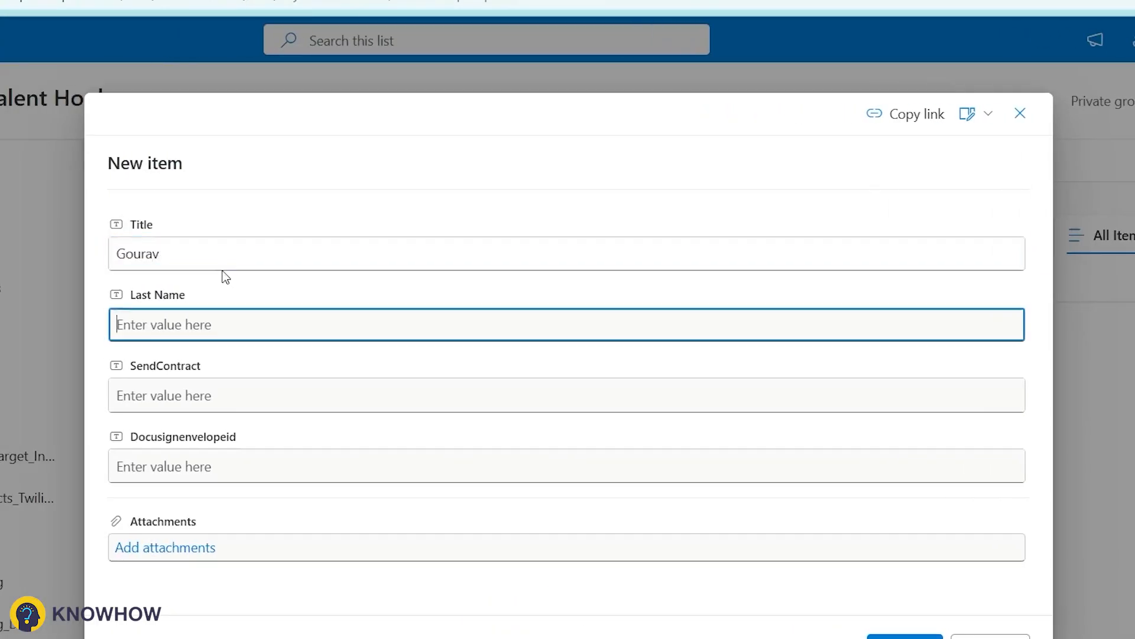
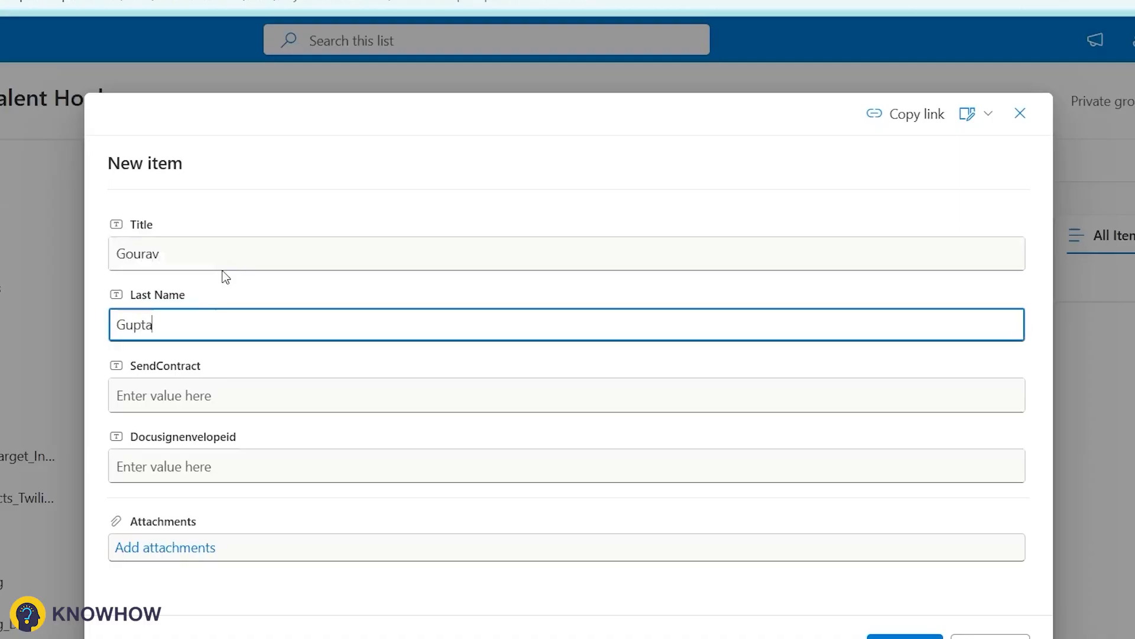
key("Tab")
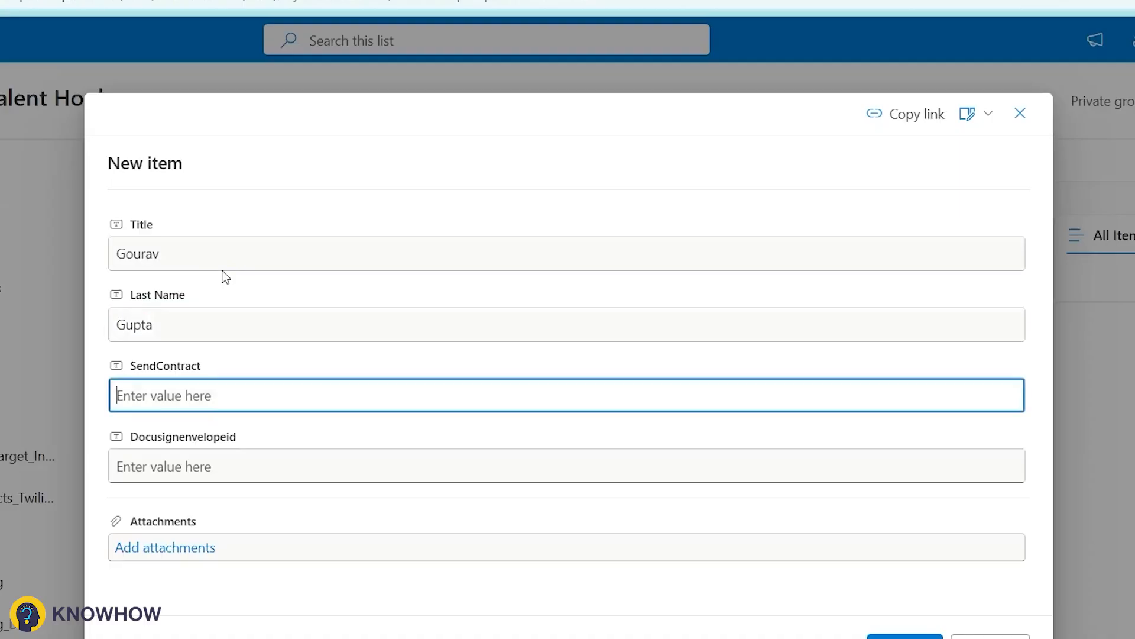
left_click(160, 457)
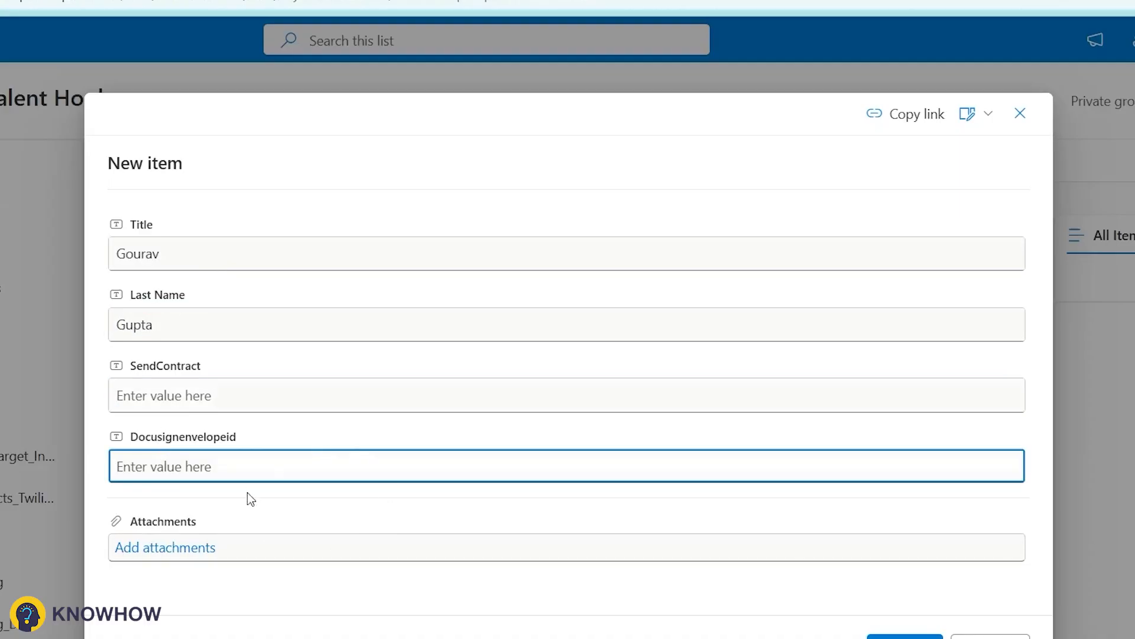
left_click(973, 636)
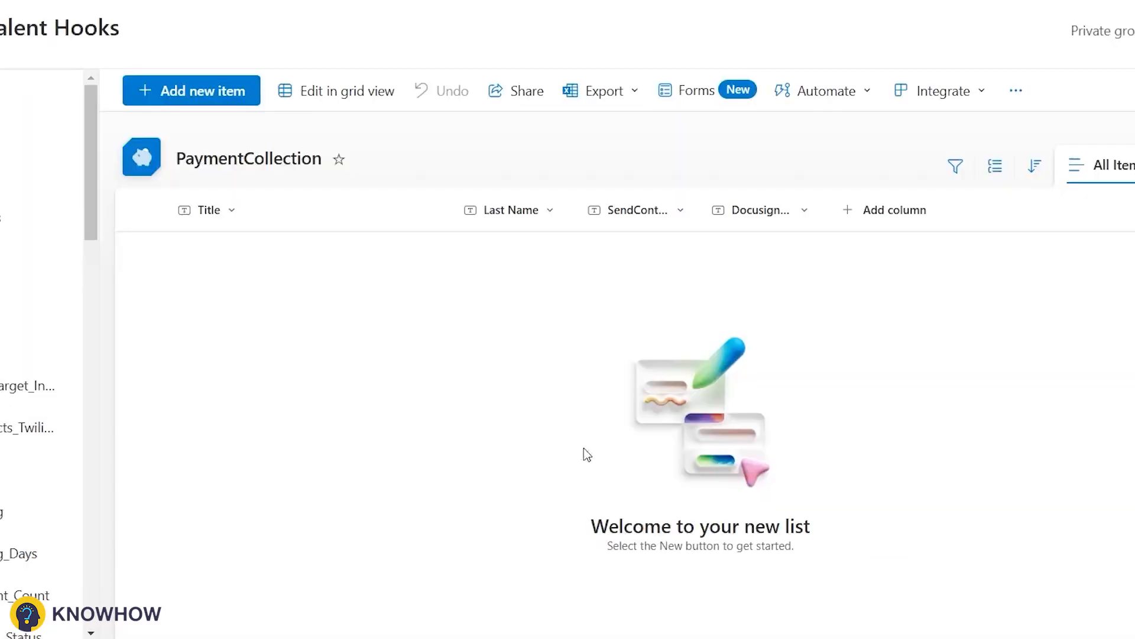
Step: Add an Email text column to the PaymentCollection list
left_click(877, 219)
left_click(923, 557)
type("Email")
key("Return")
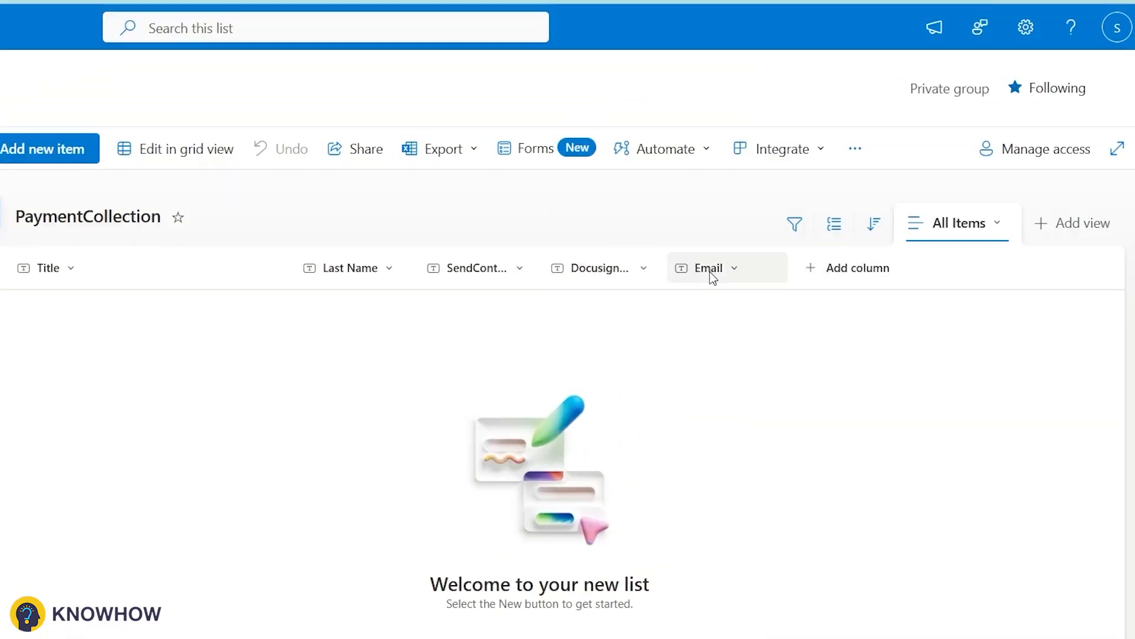
Step: Fill Title, Last Name and Email with the recipient's details and save the item
left_click(65, 148)
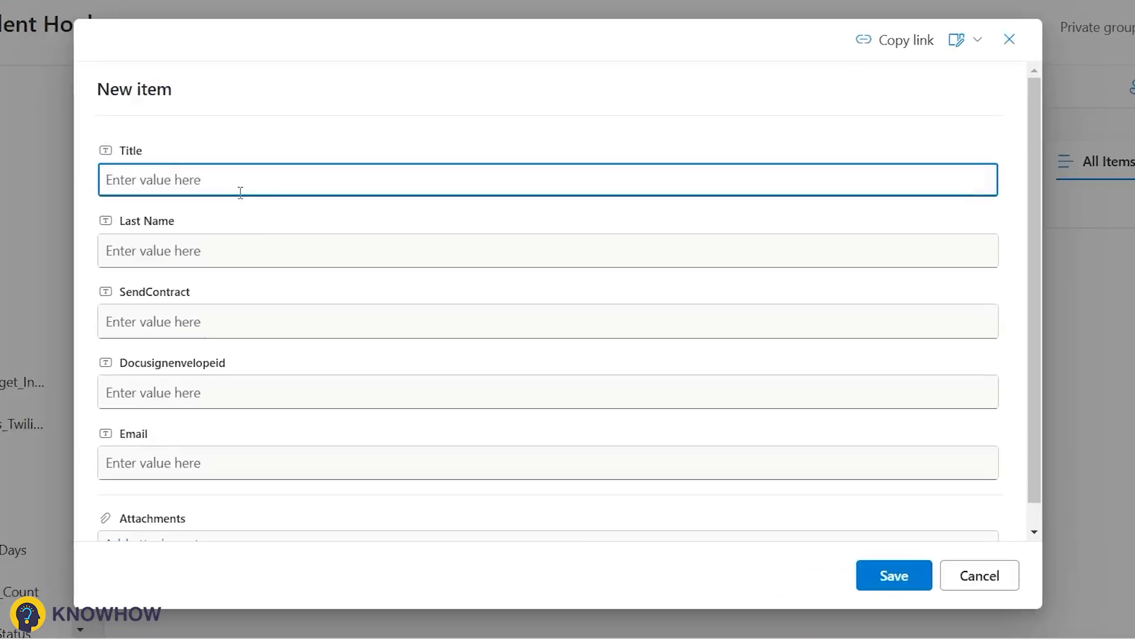
key("Tab")
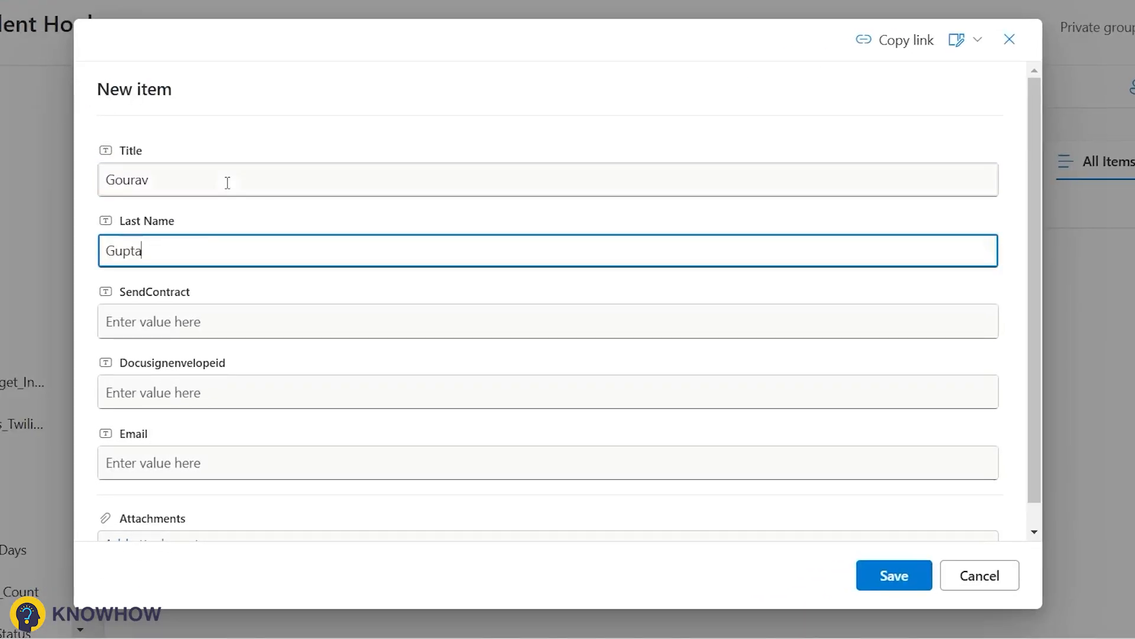
key("Tab")
key("Tab")
scroll(199, 368, "down", 1)
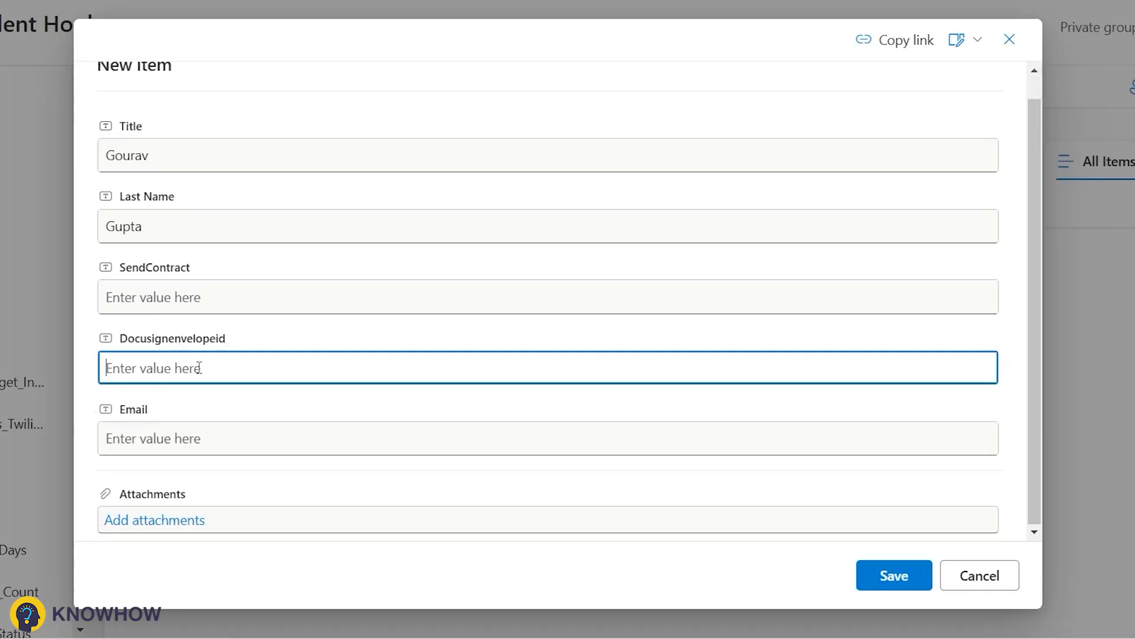
left_click(175, 425)
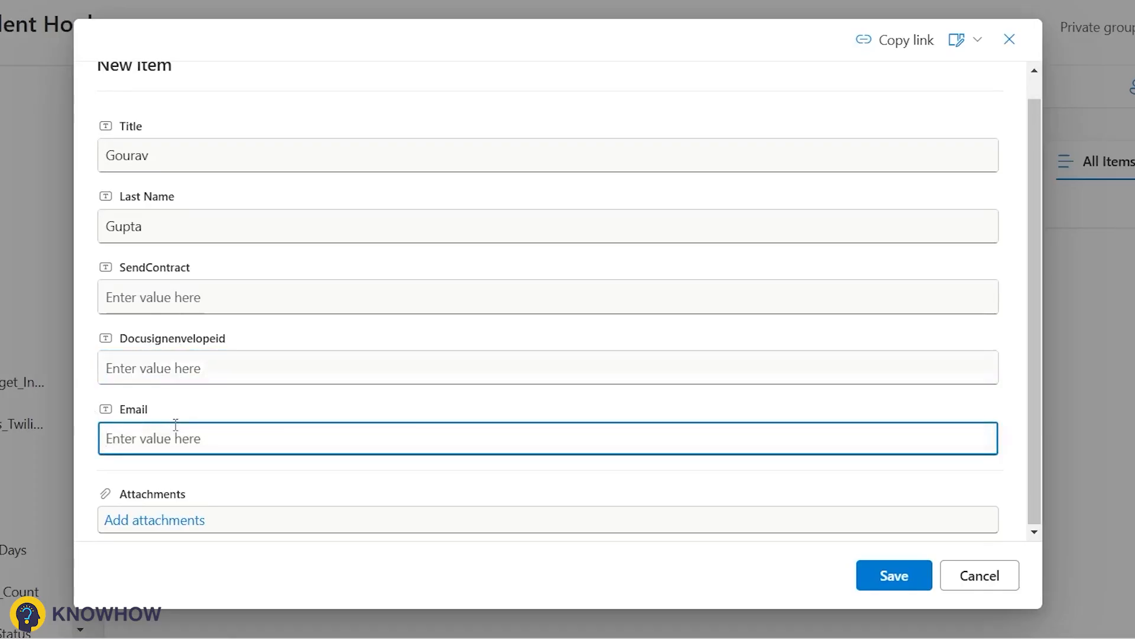
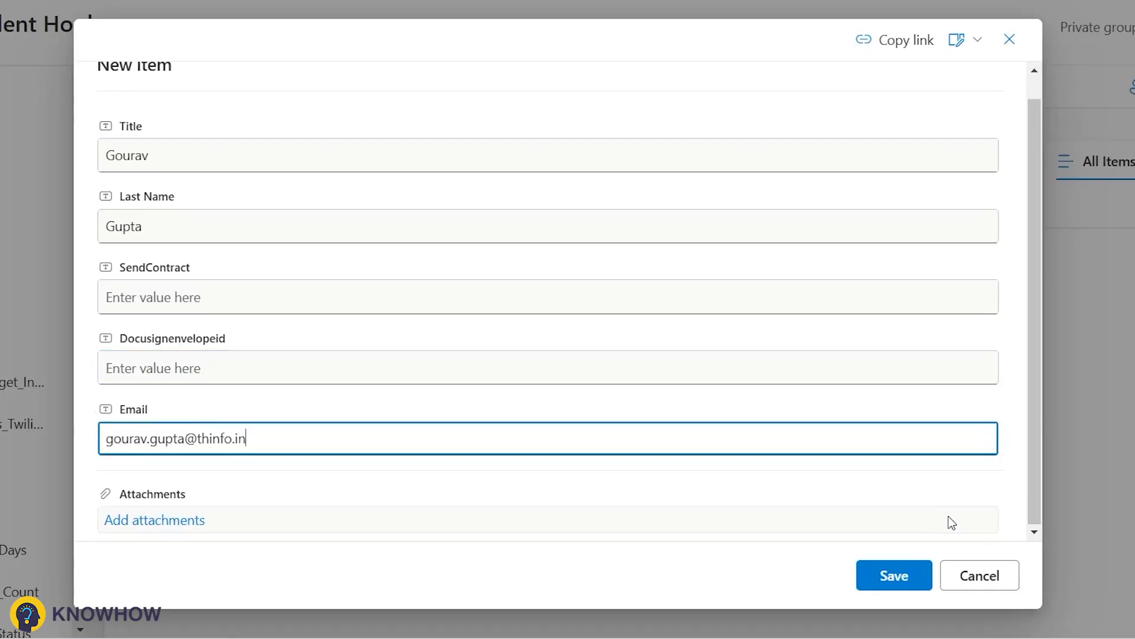
left_click(874, 578)
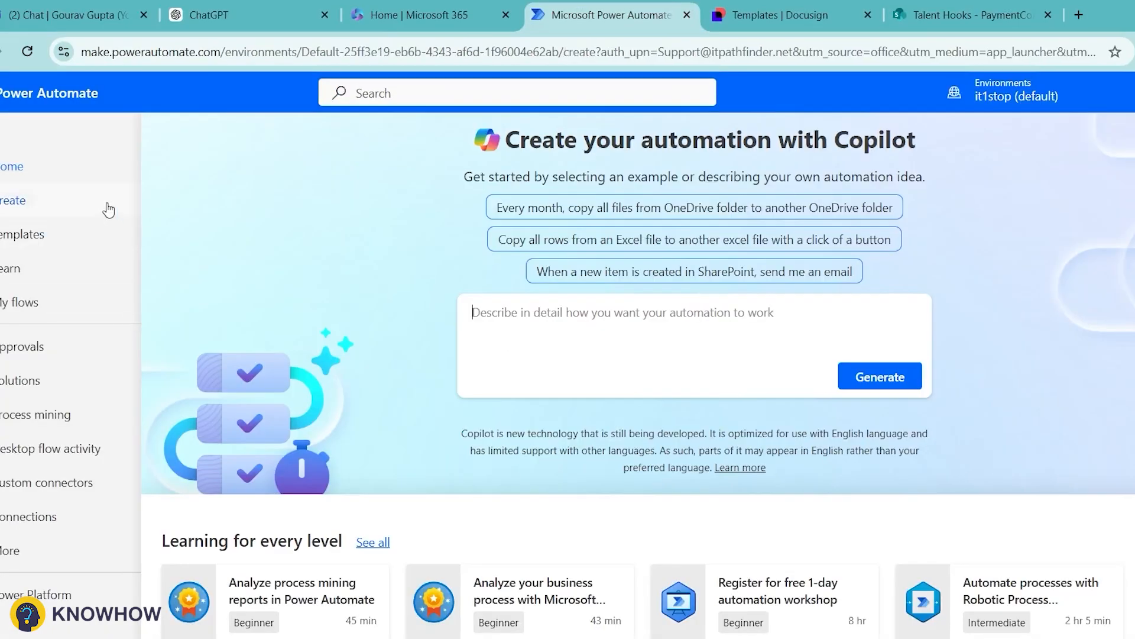
Step: Create a blank automated flow in the classic designer, then return to the PaymentCollection tab
left_click(115, 208)
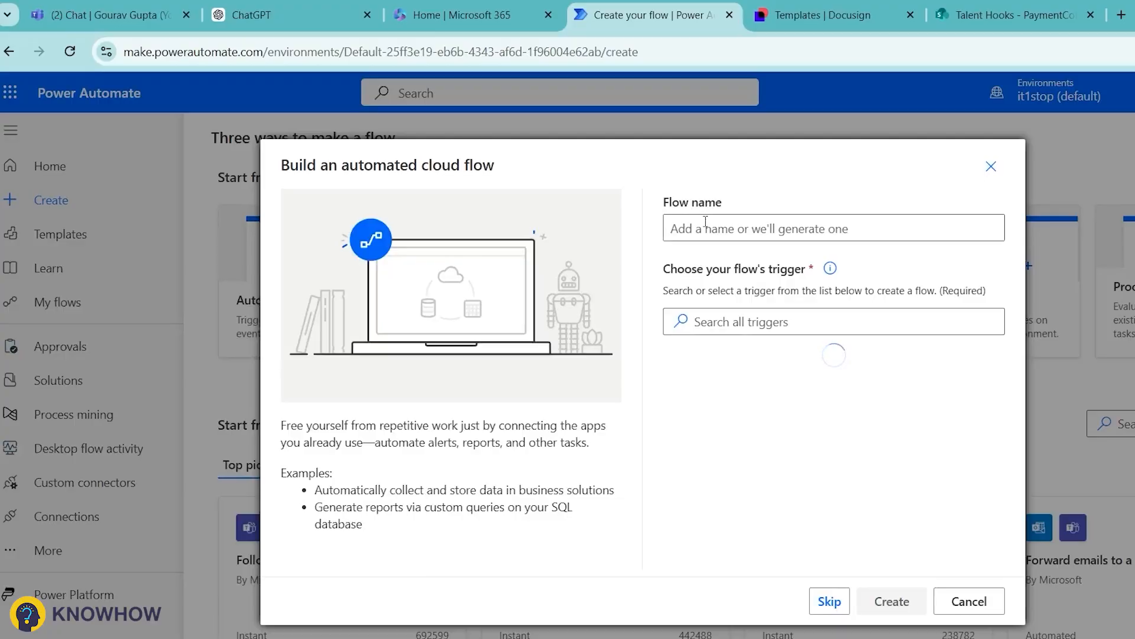
left_click(706, 228)
left_click(830, 601)
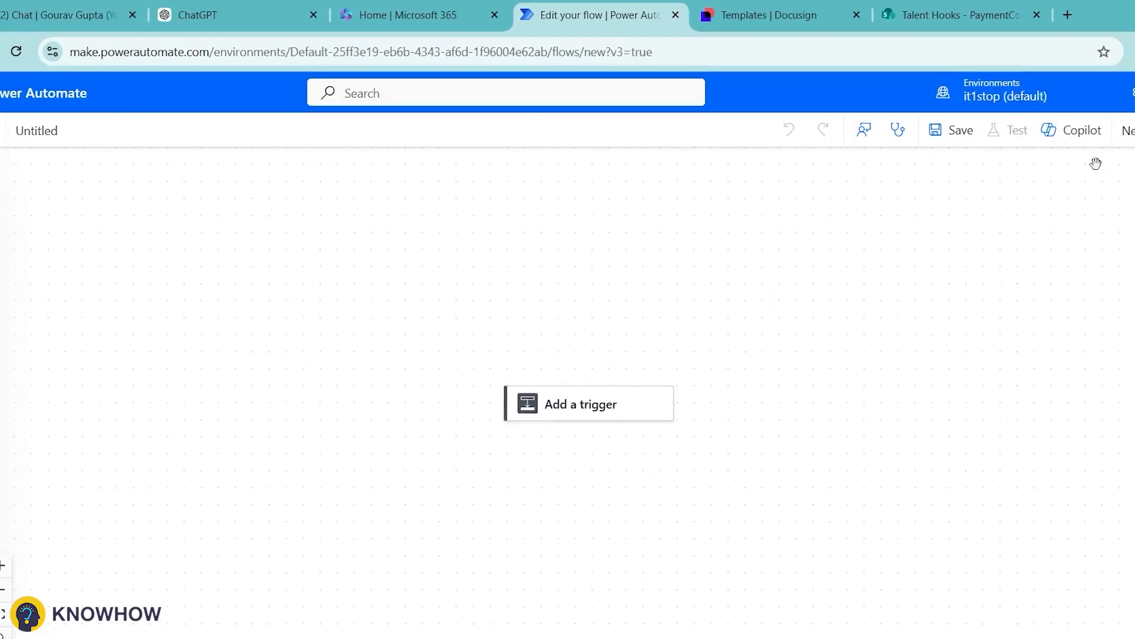
left_click(1117, 130)
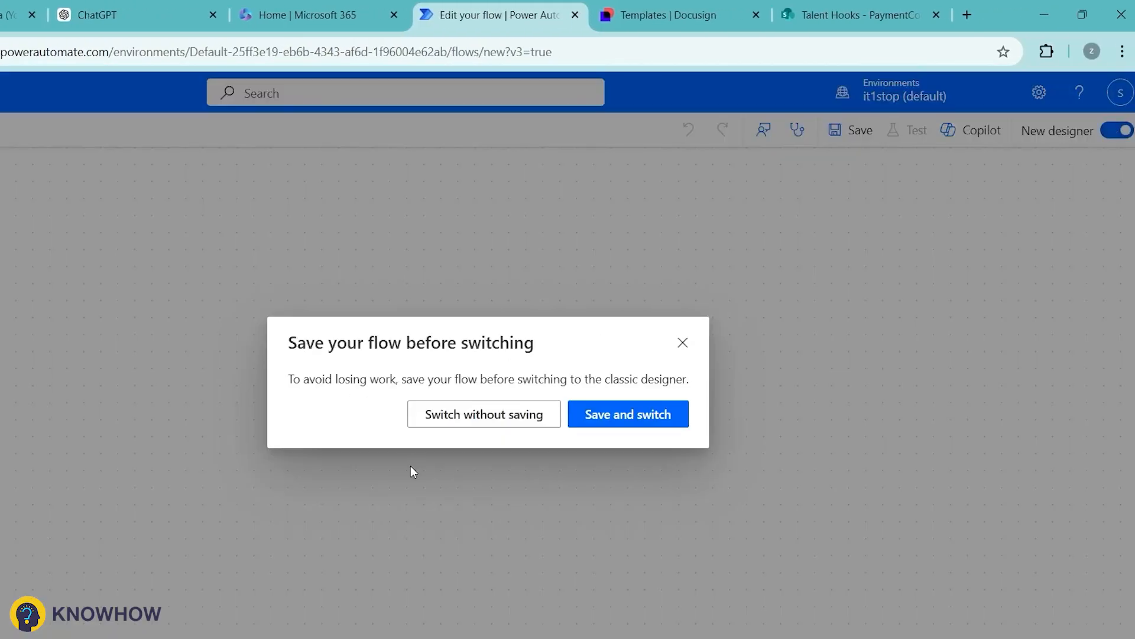
left_click(512, 413)
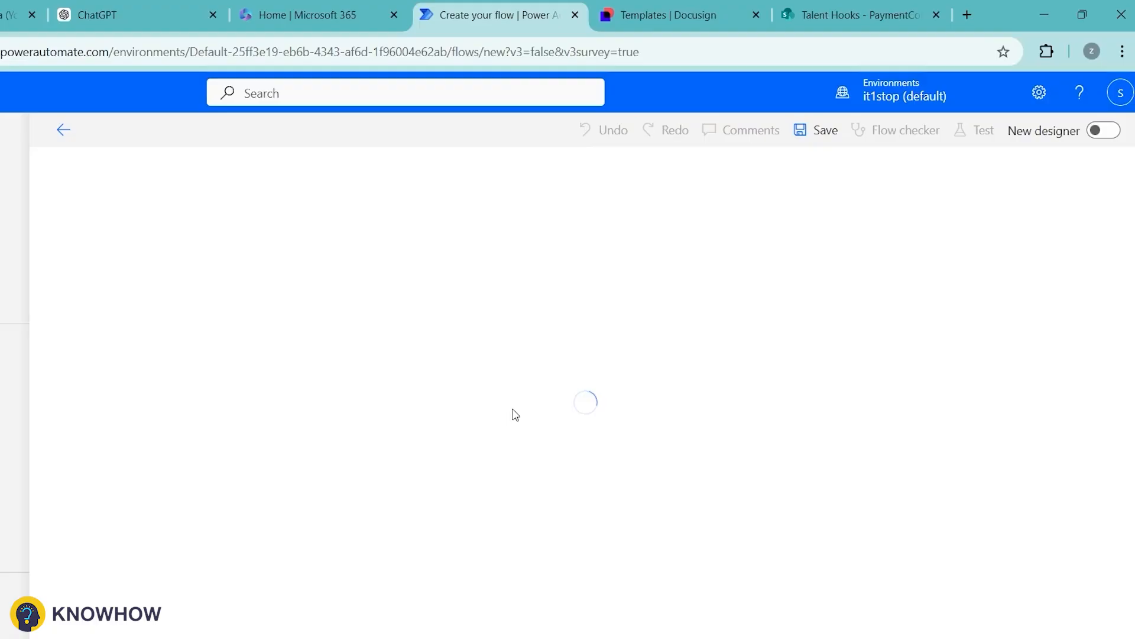
left_click(933, 9)
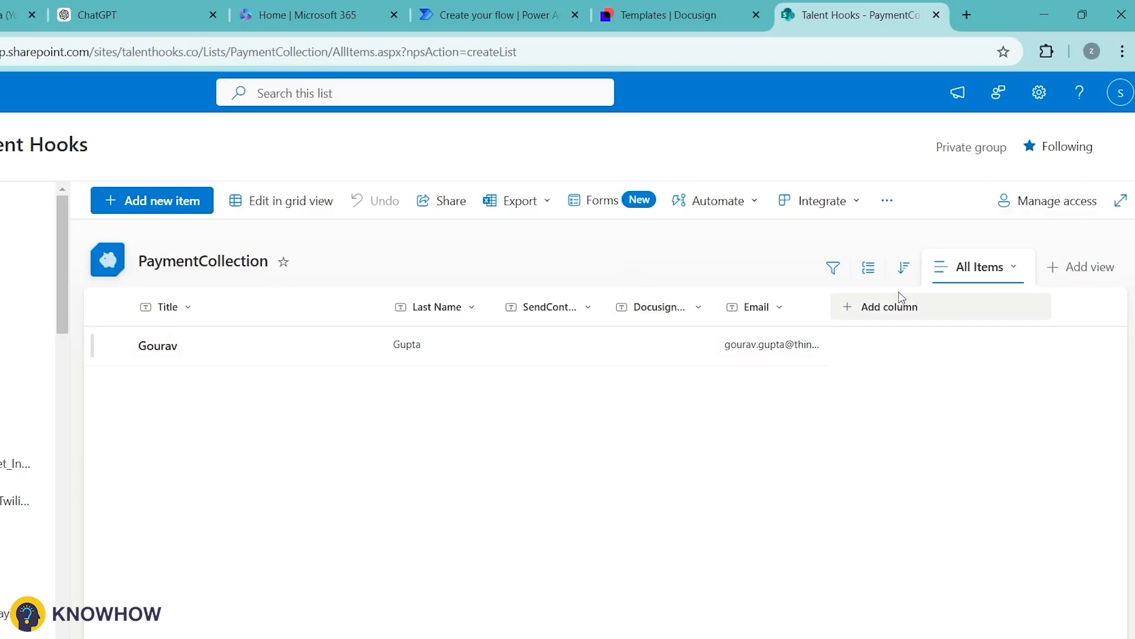
Step: Add a SharePoint 'When an item or a file is modified' trigger on Talent Hooks' PaymentCollection list
left_click(443, 18)
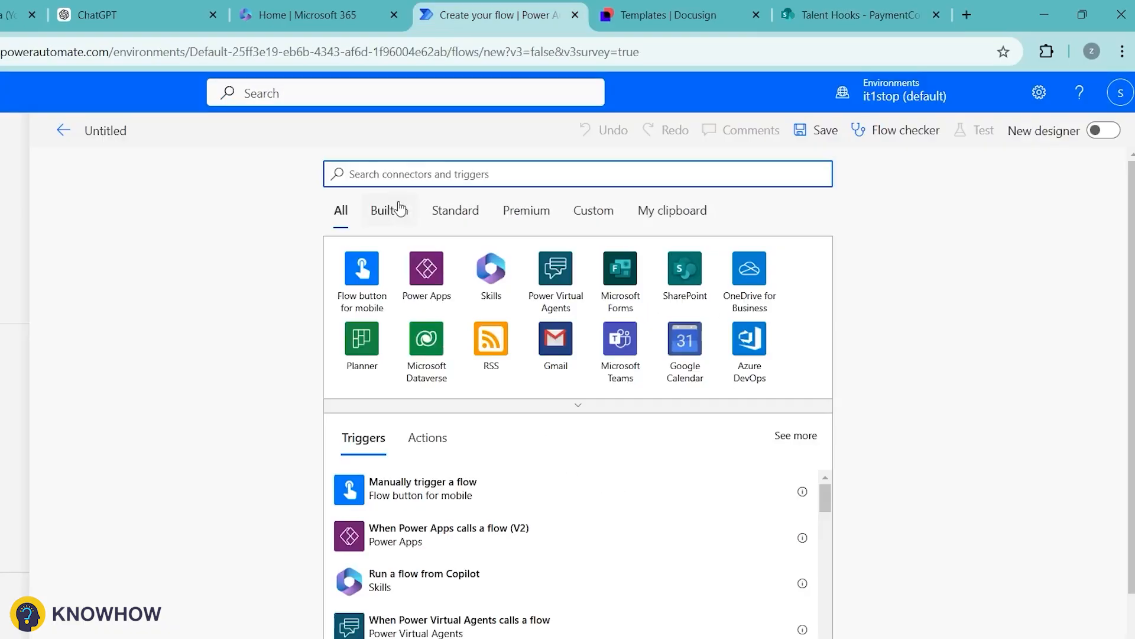
left_click(685, 281)
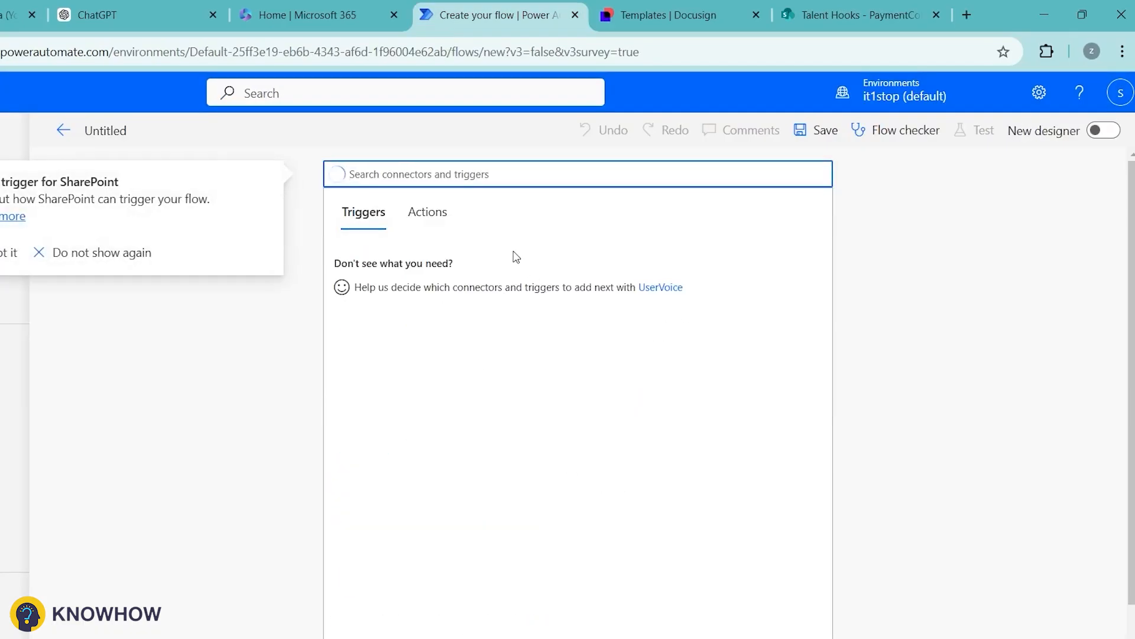
type("When an it")
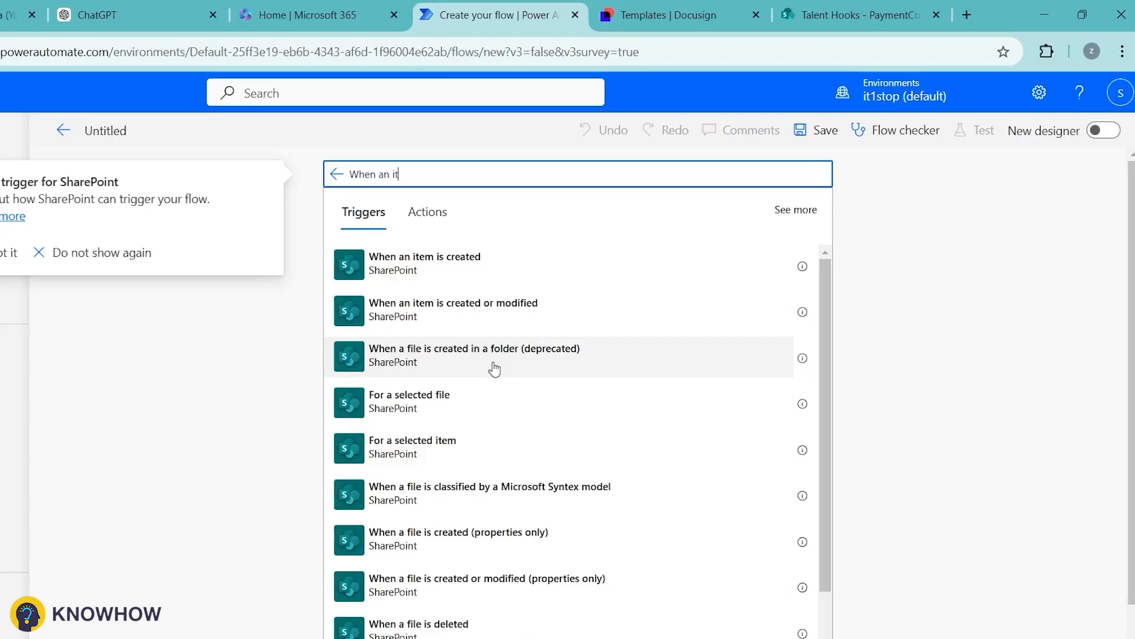
type("em")
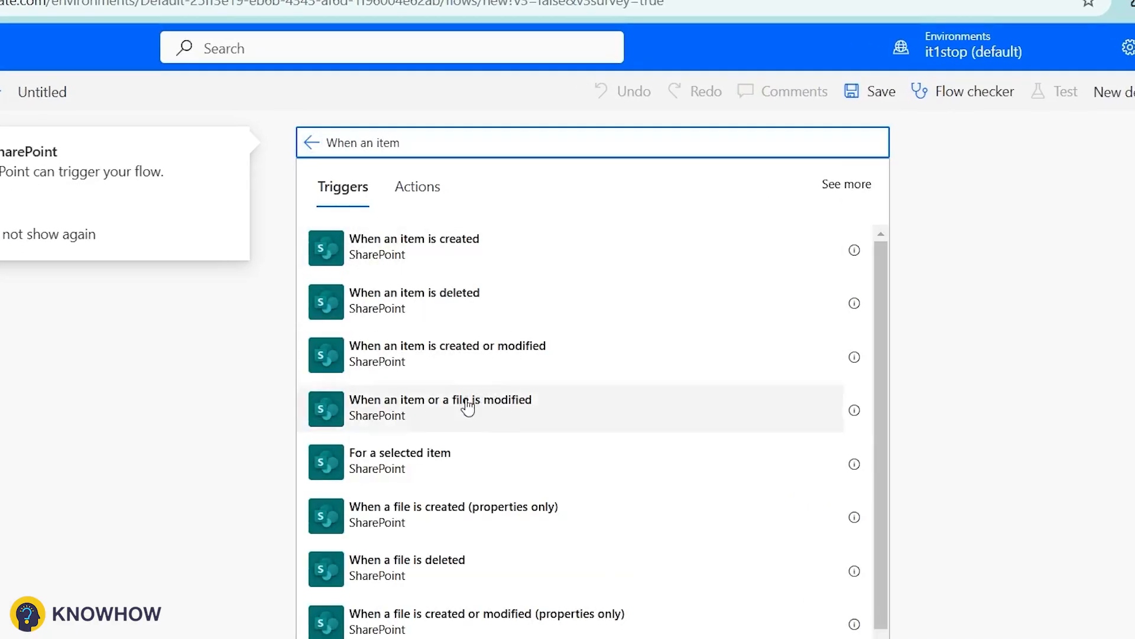
left_click(435, 412)
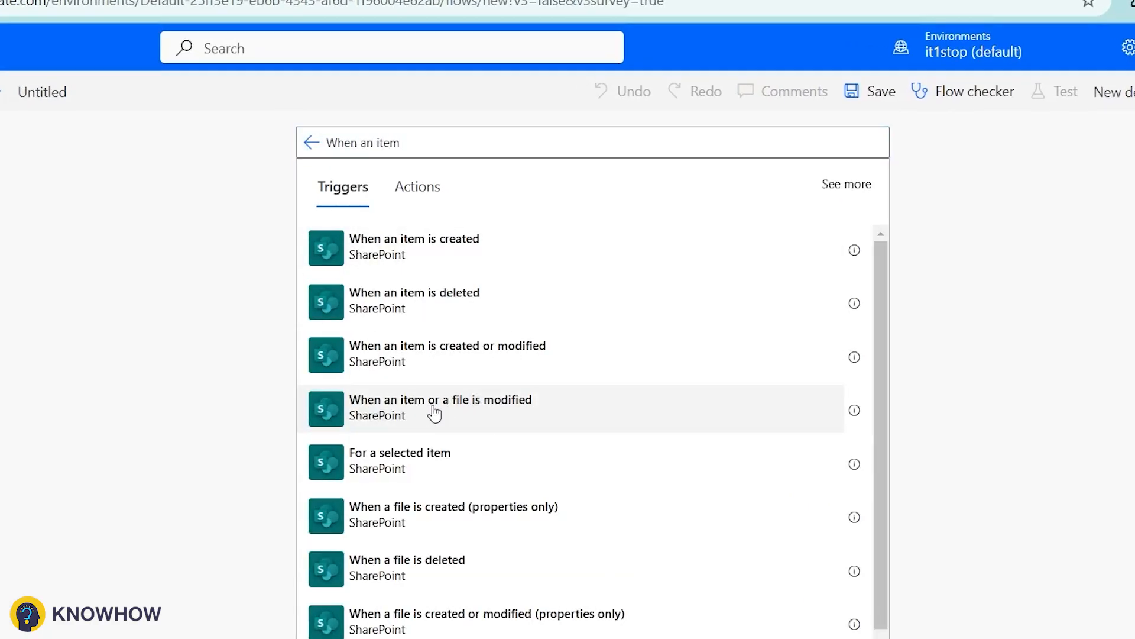
left_click(434, 413)
left_click(828, 196)
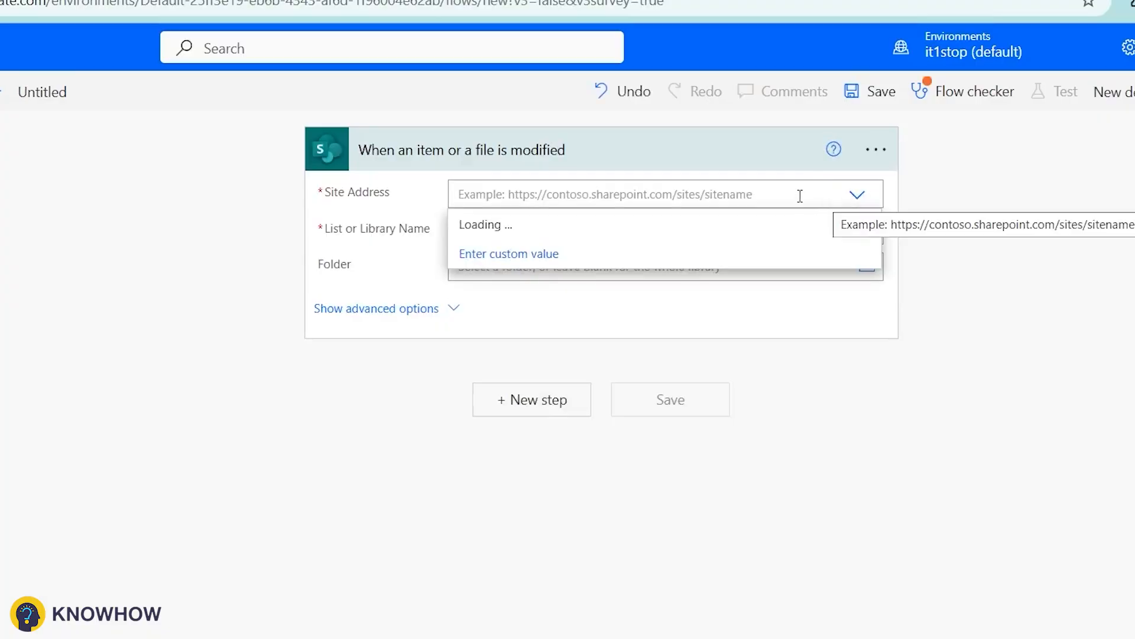
left_click(758, 231)
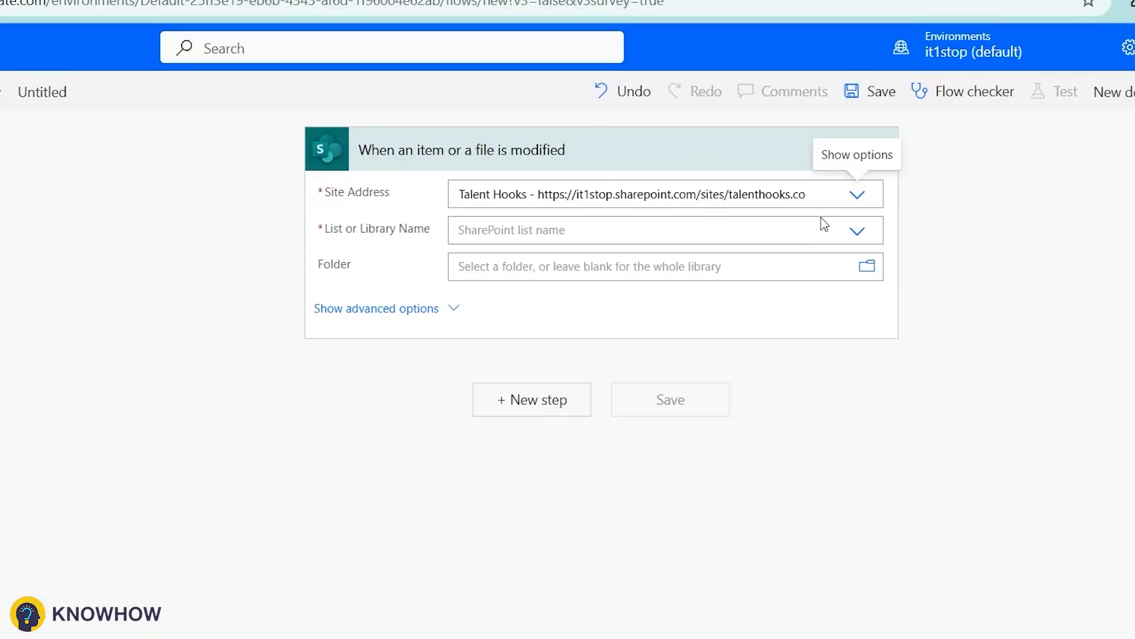
left_click(857, 231)
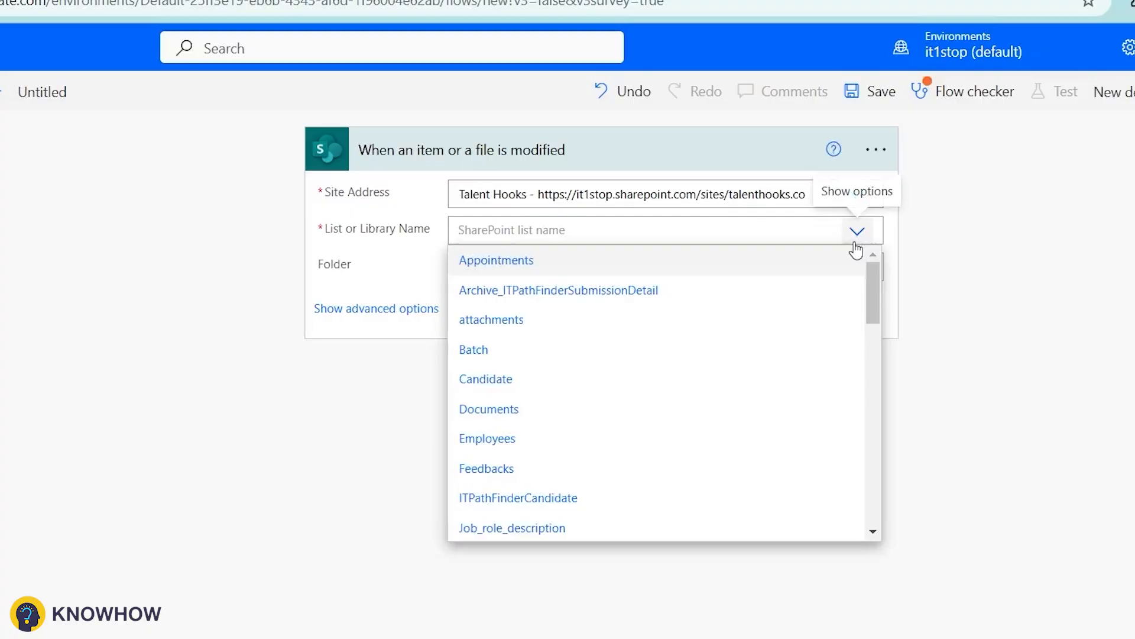
scroll(568, 424, "down", 10)
scroll(555, 392, "up", 3)
left_click(555, 390)
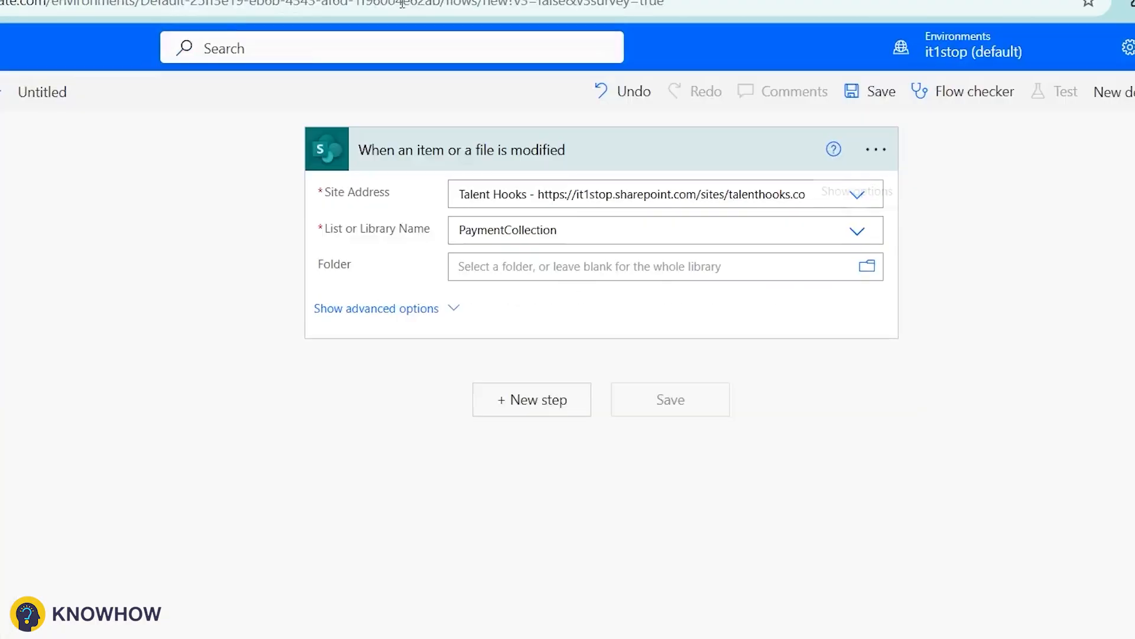
Step: Build a SendContract equals 'Yes' condition in a temporary Filter array, copy its expression, and delete the step
left_click(532, 400)
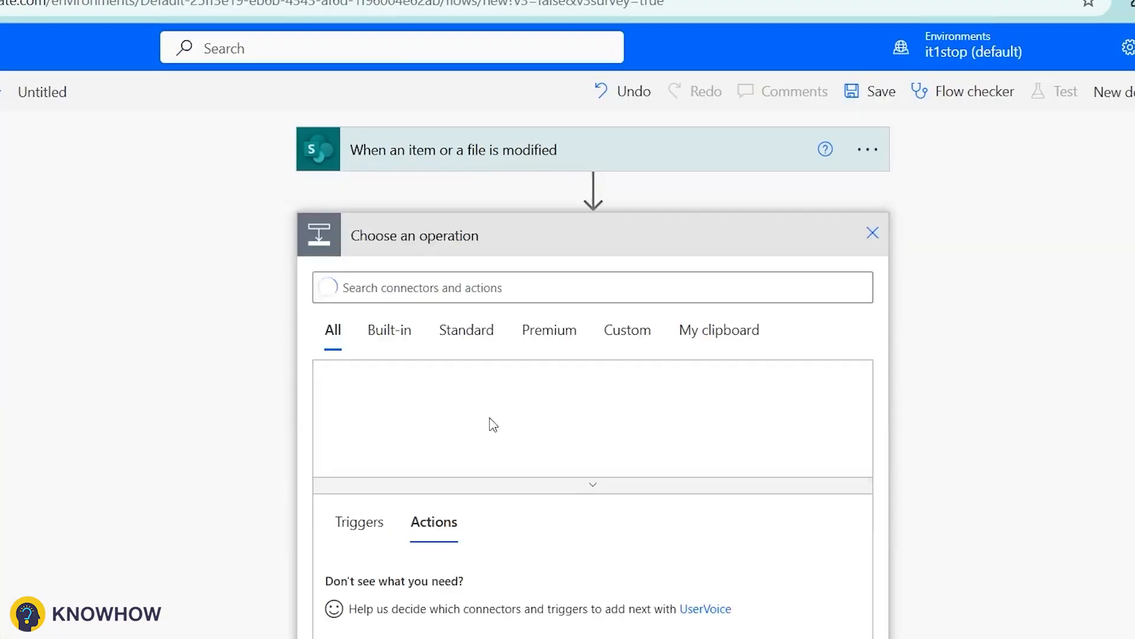
type("Filt")
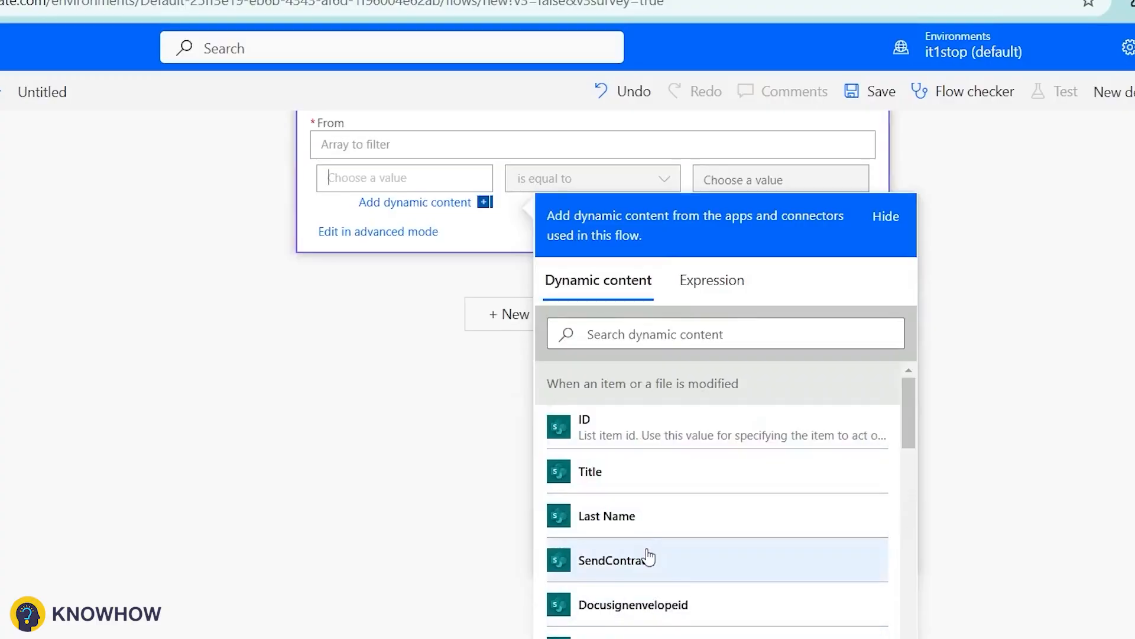
left_click(648, 557)
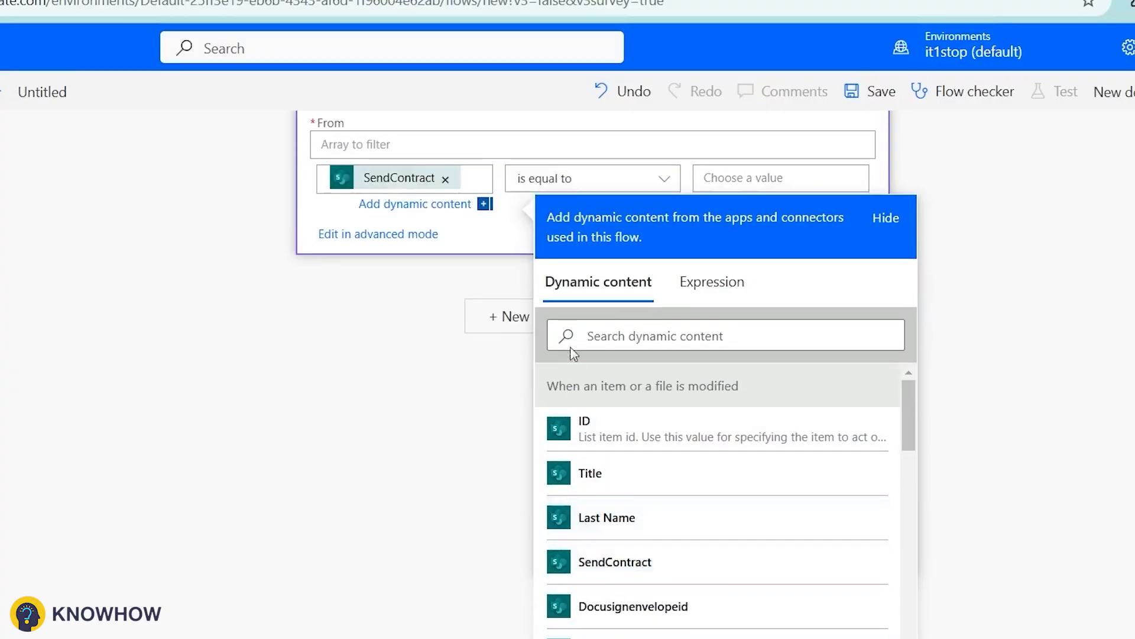
left_click(804, 176)
type("Yes")
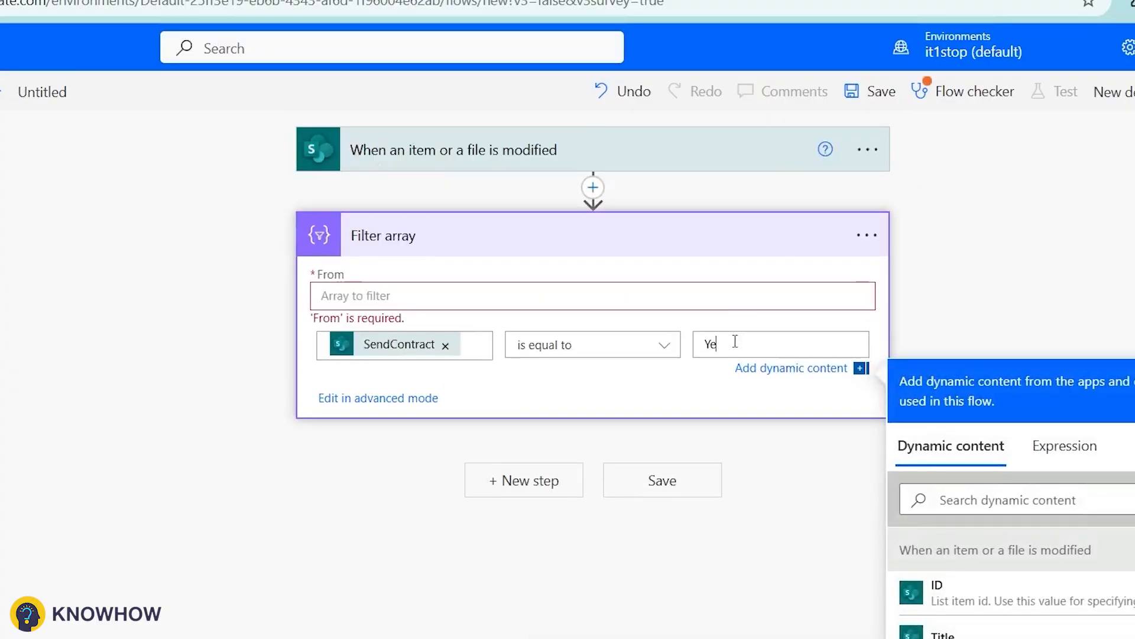
left_click(381, 399)
triple_click(392, 350)
key("ctrl+c")
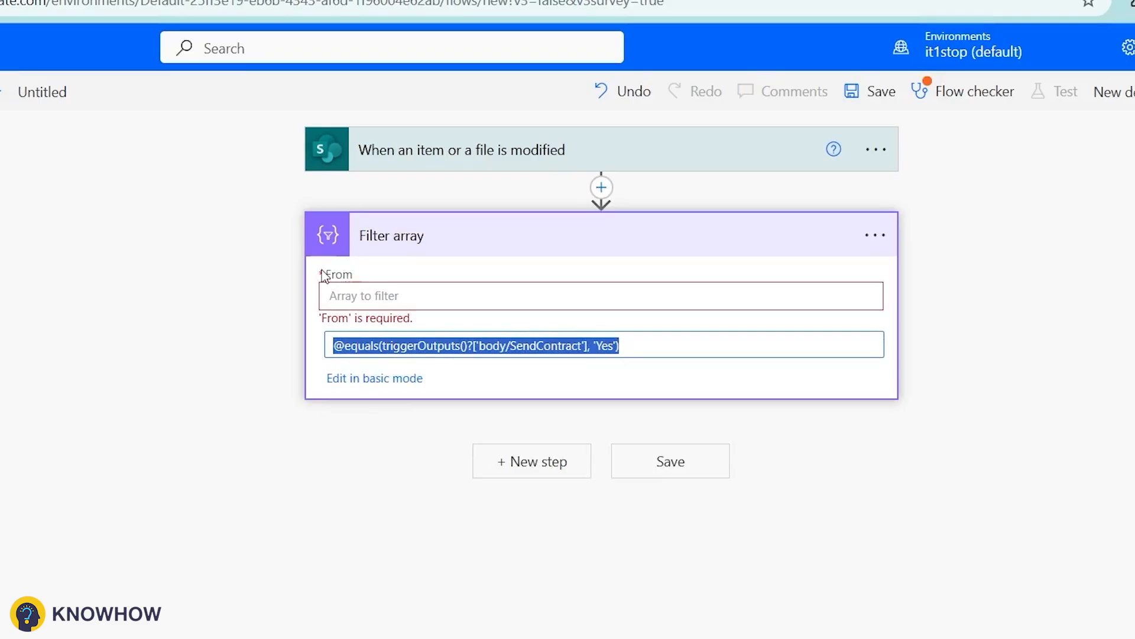
key("Delete")
left_click(503, 431)
Step: Paste the SendContract equals 'Yes' expression into the trigger's Trigger Conditions settings
left_click(875, 160)
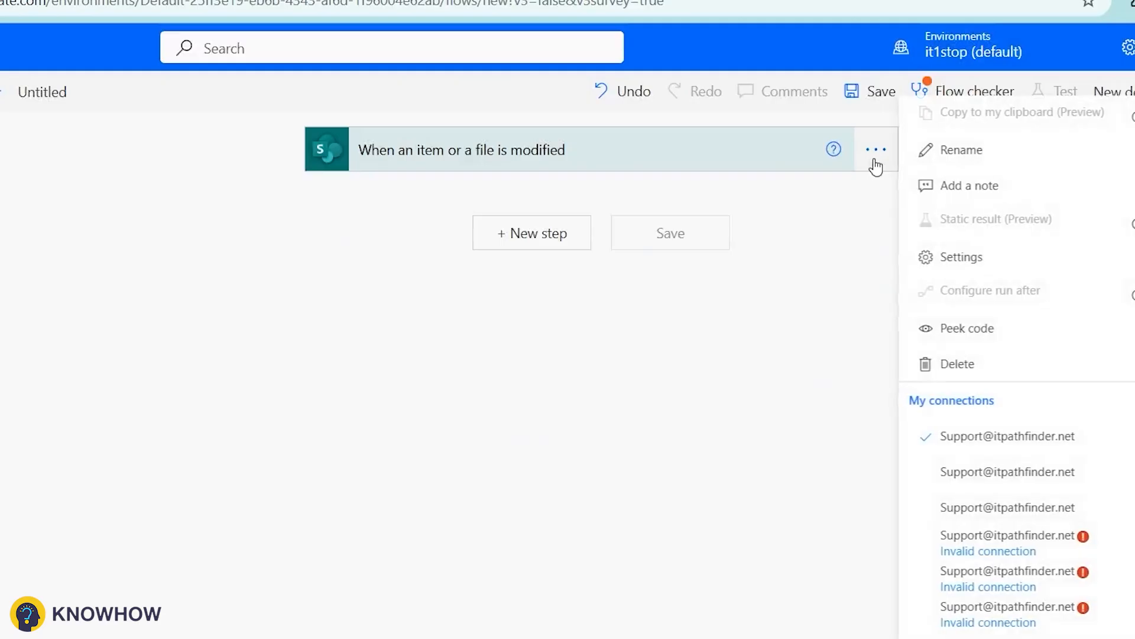
left_click(950, 260)
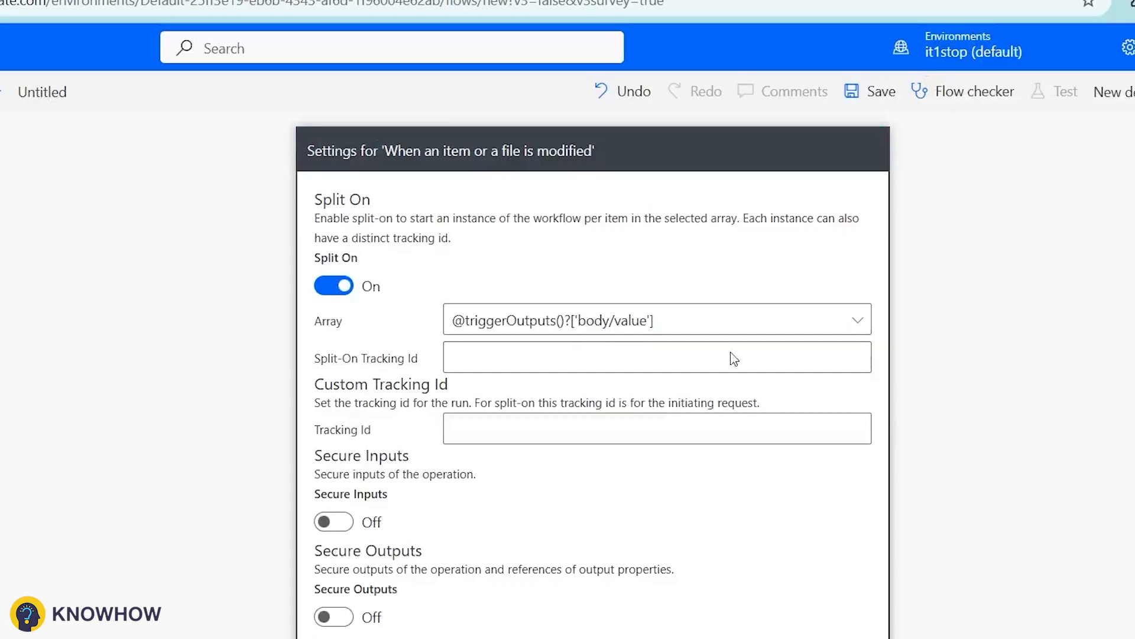
scroll(734, 359, "down", 6)
left_click(349, 558)
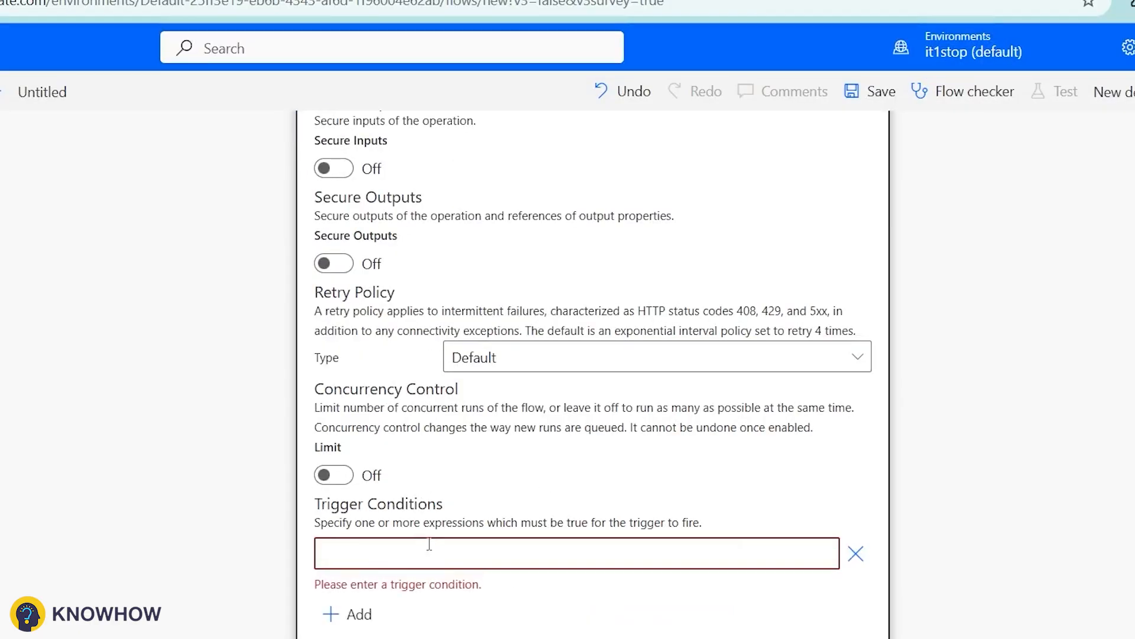
key("ctrl+v")
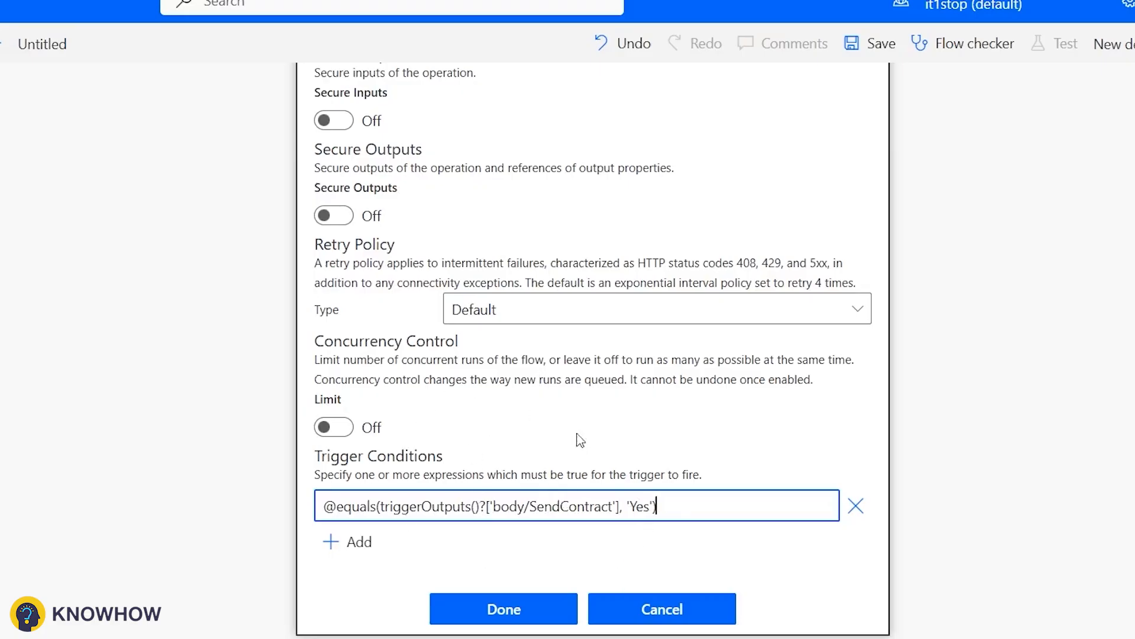
left_click(500, 608)
left_click(521, 349)
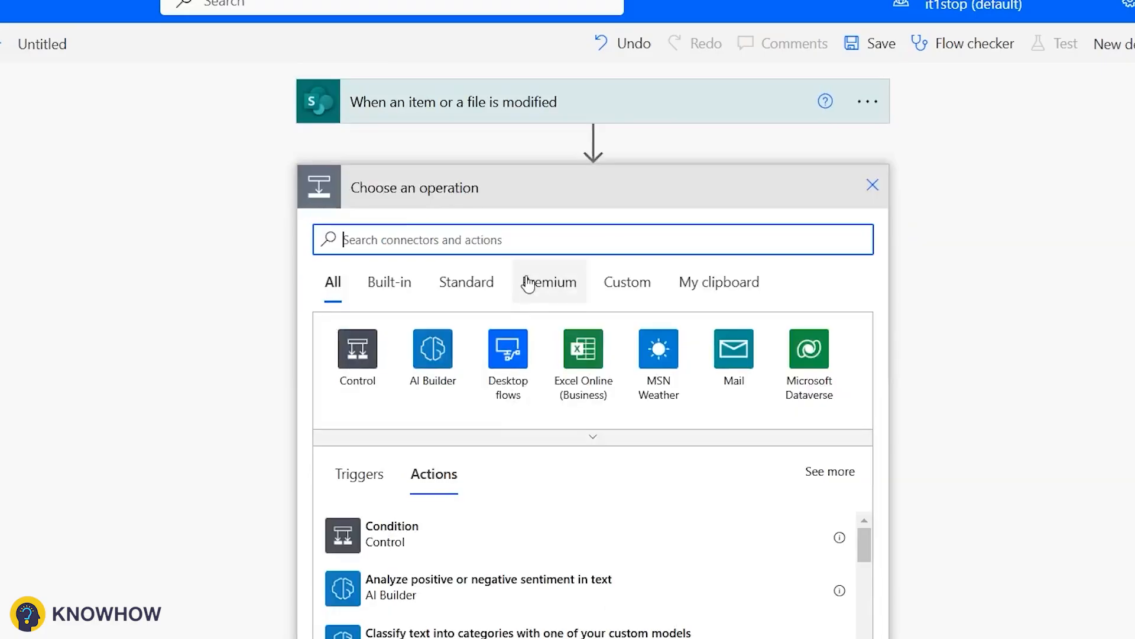
Step: Add Docusign 'Create envelope using template with recipients' using Mitaja Corporation and the Test Payments template
left_click(537, 248)
type("D")
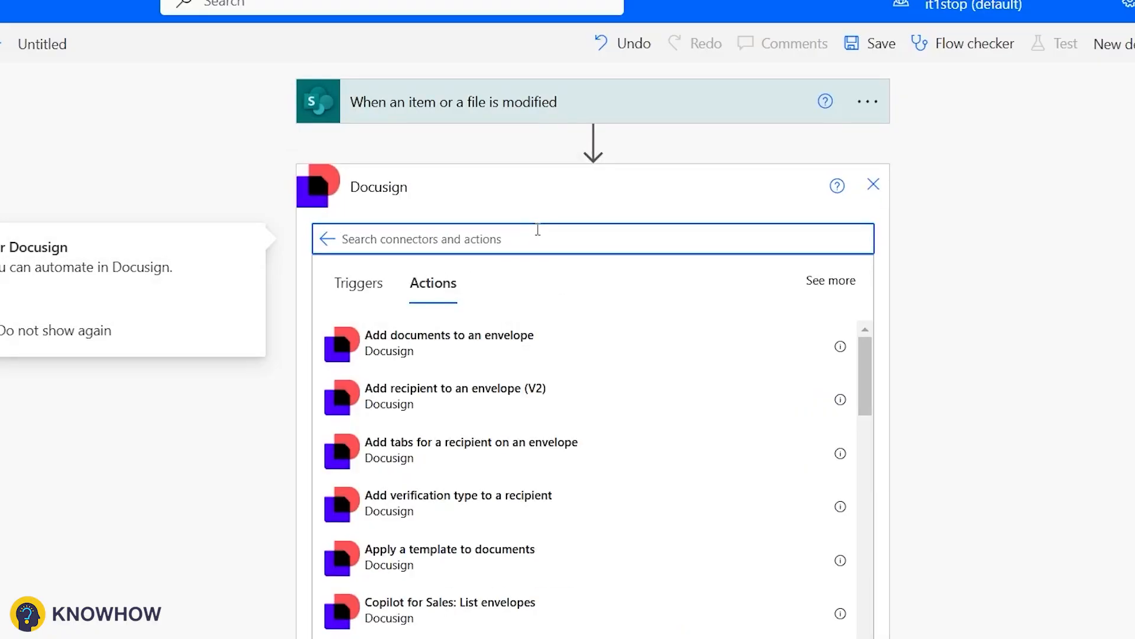
type("c")
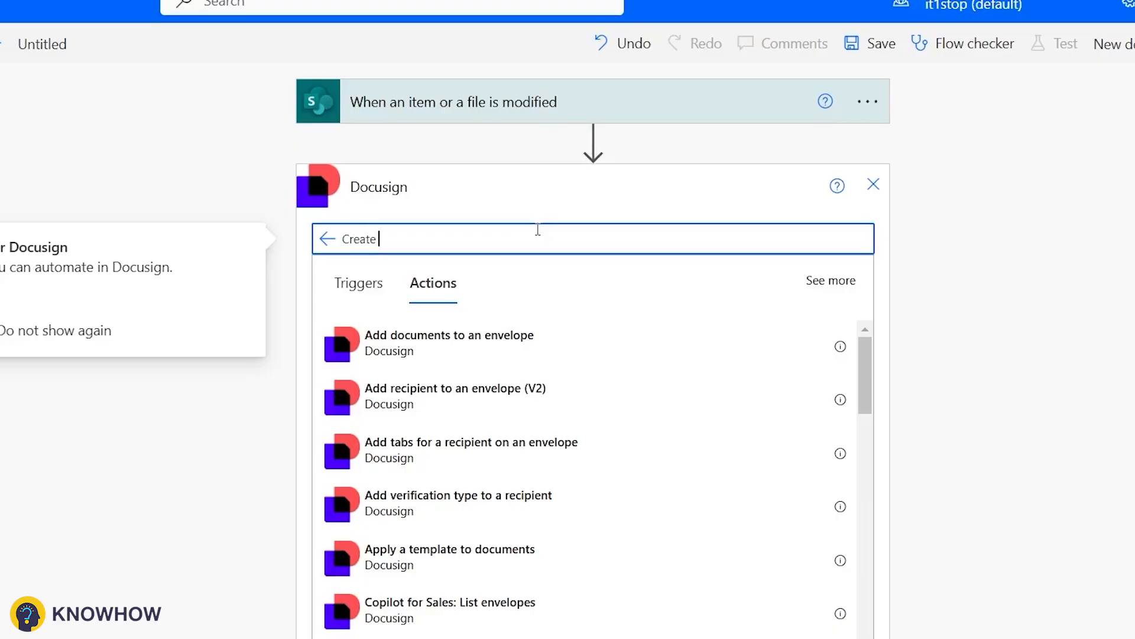
type("reate envelo")
left_click(445, 516)
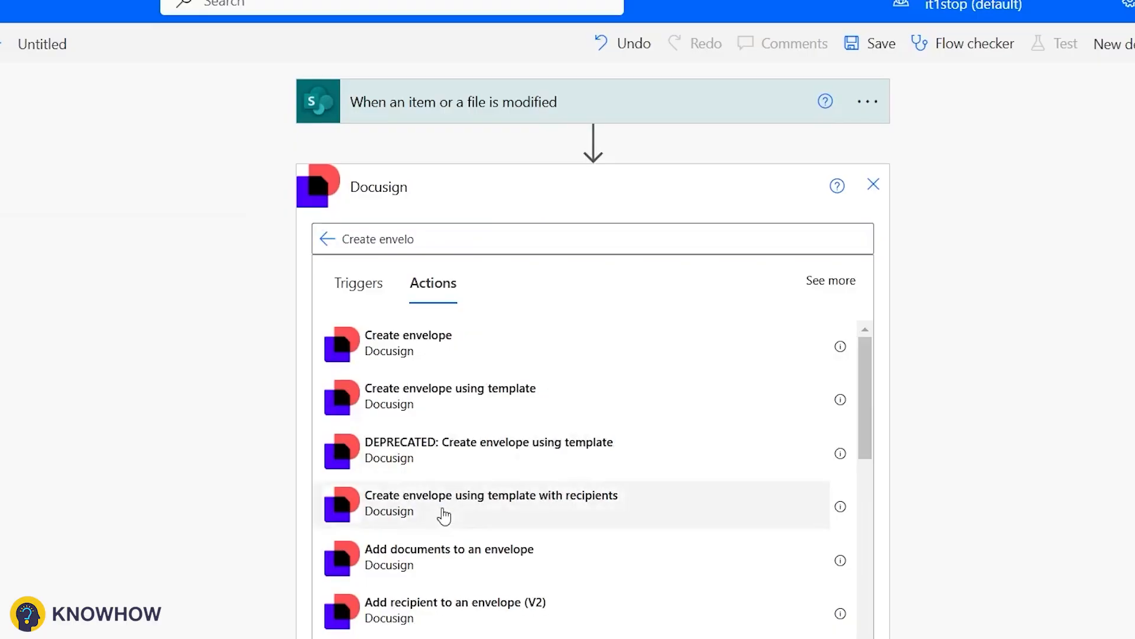
left_click(444, 517)
left_click(849, 264)
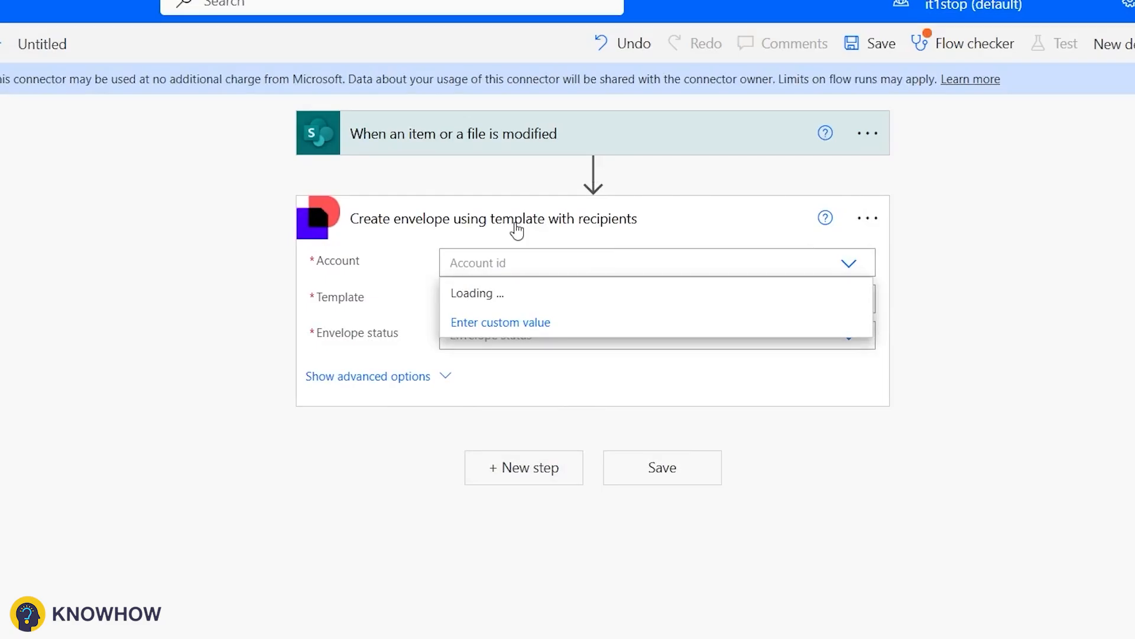
left_click(520, 300)
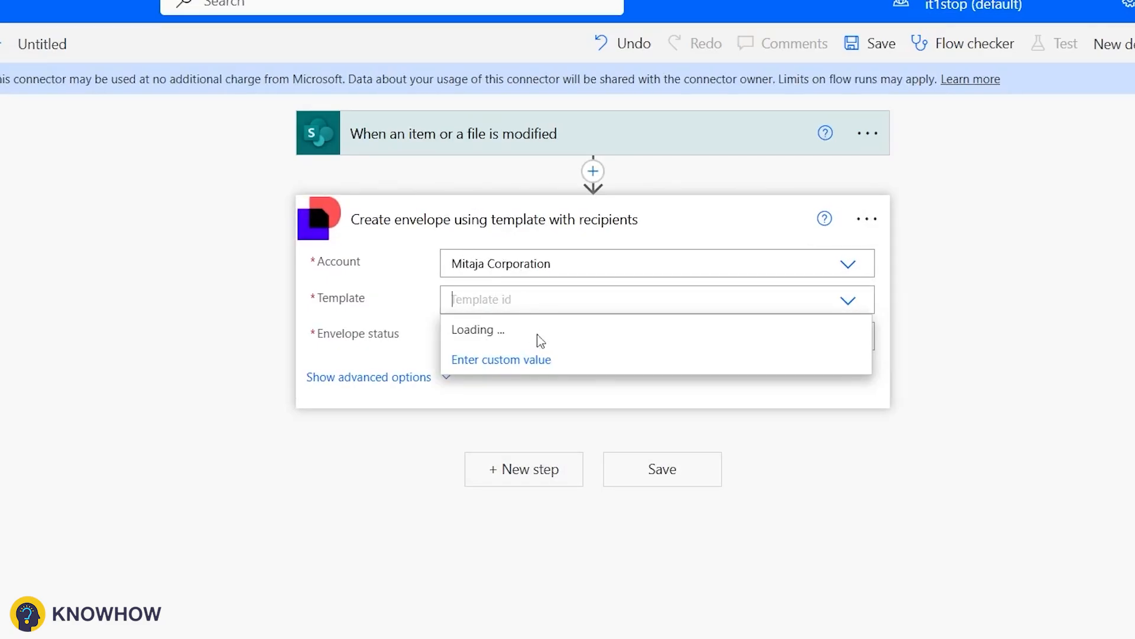
scroll(545, 356, "down", 10)
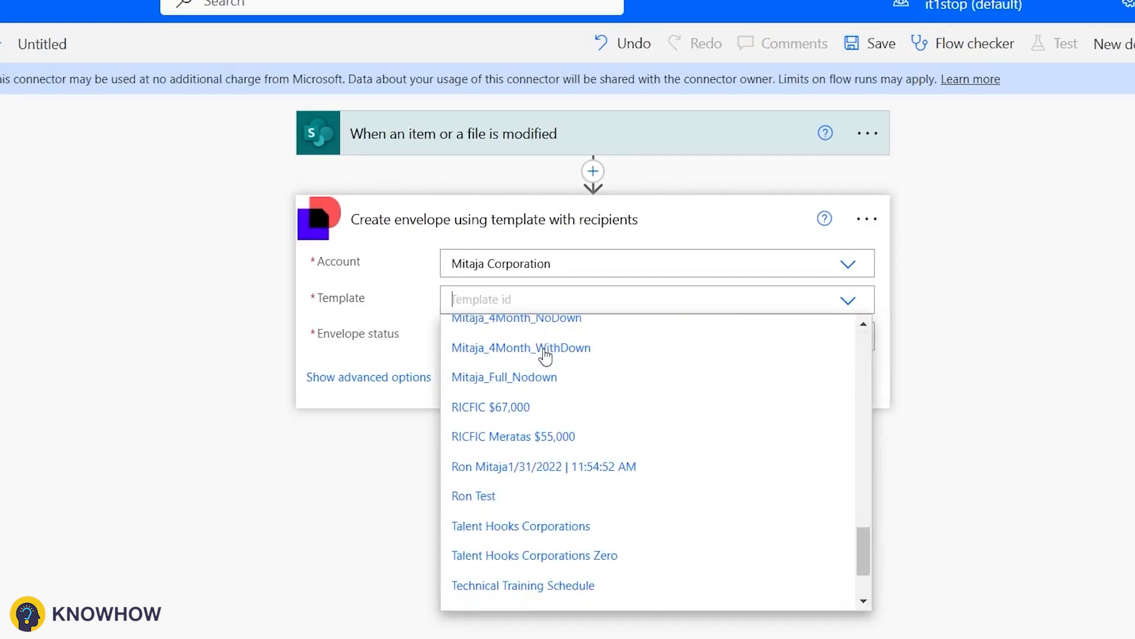
scroll(545, 356, "down", 3)
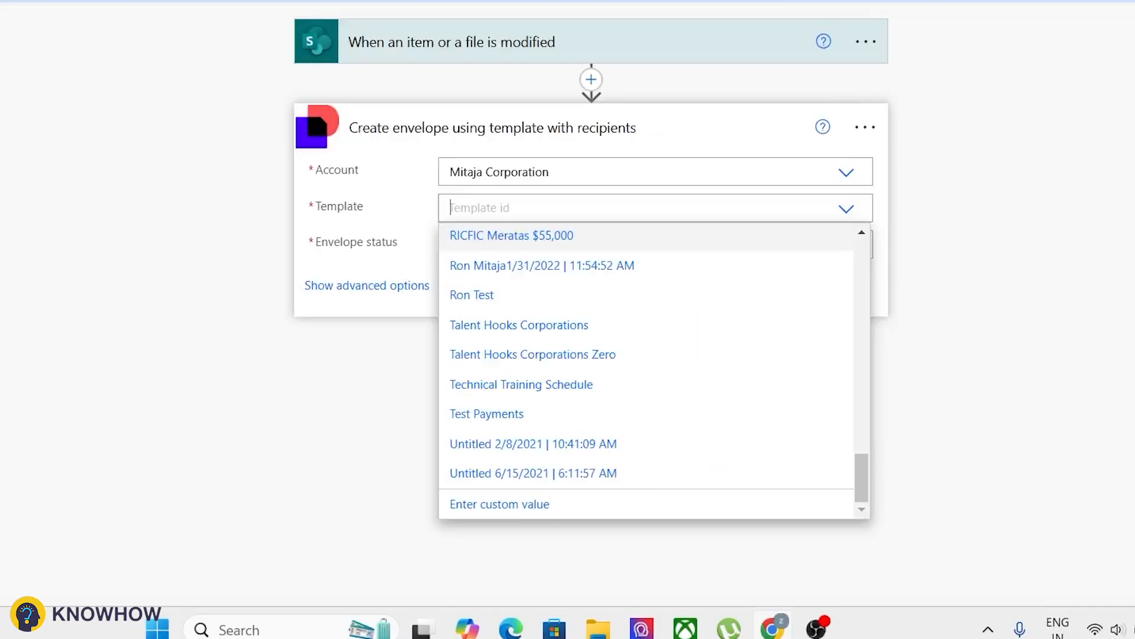
left_click(506, 420)
left_click(761, 242)
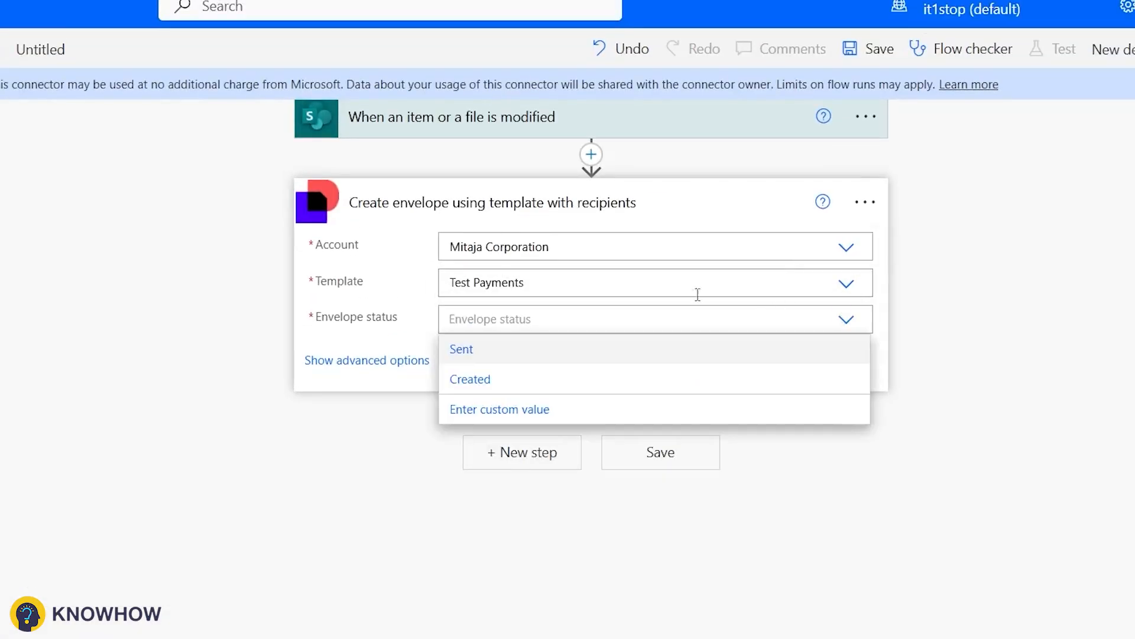
Step: Set the envelope status to Sent and fill Signer Name with the item's Title and Last Name
left_click(558, 355)
left_click(556, 354)
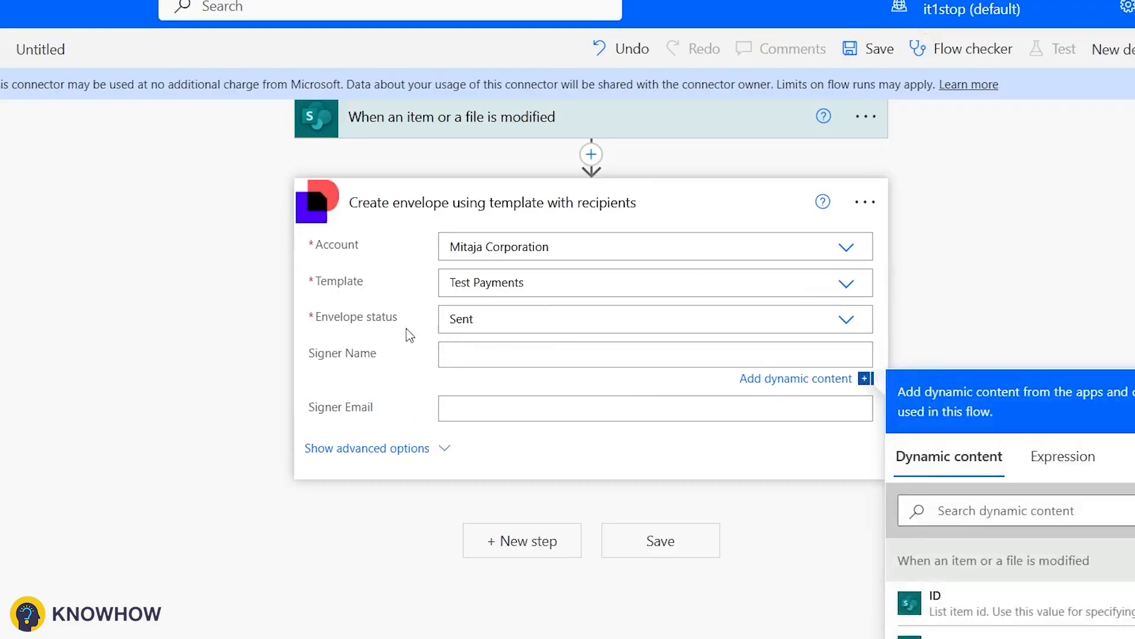
left_click(943, 509)
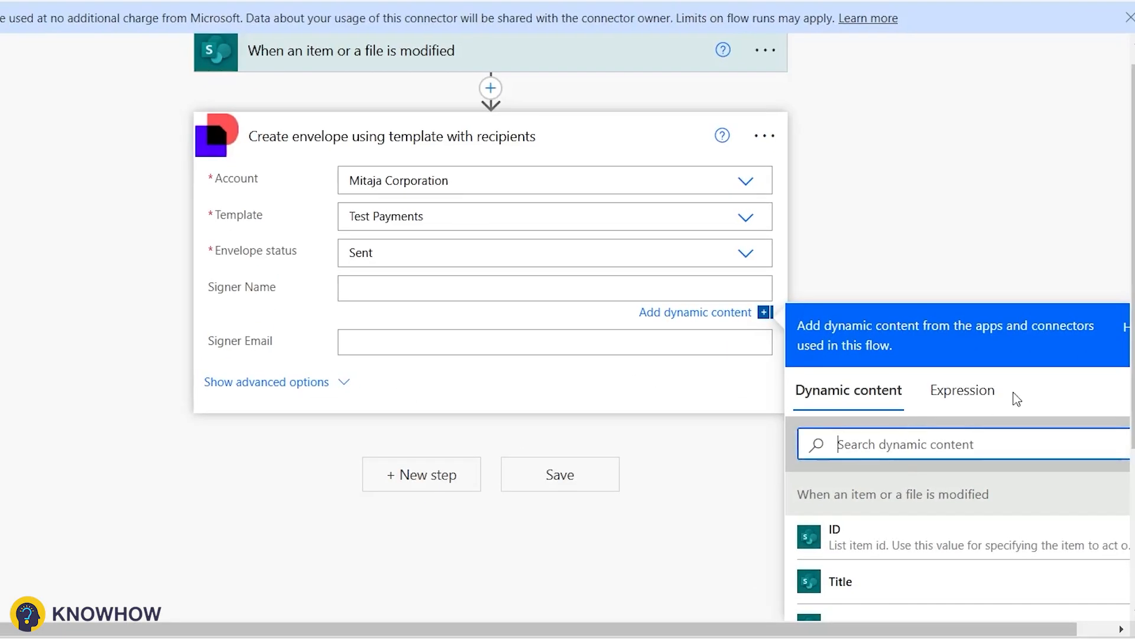
type("Tit")
left_click(887, 299)
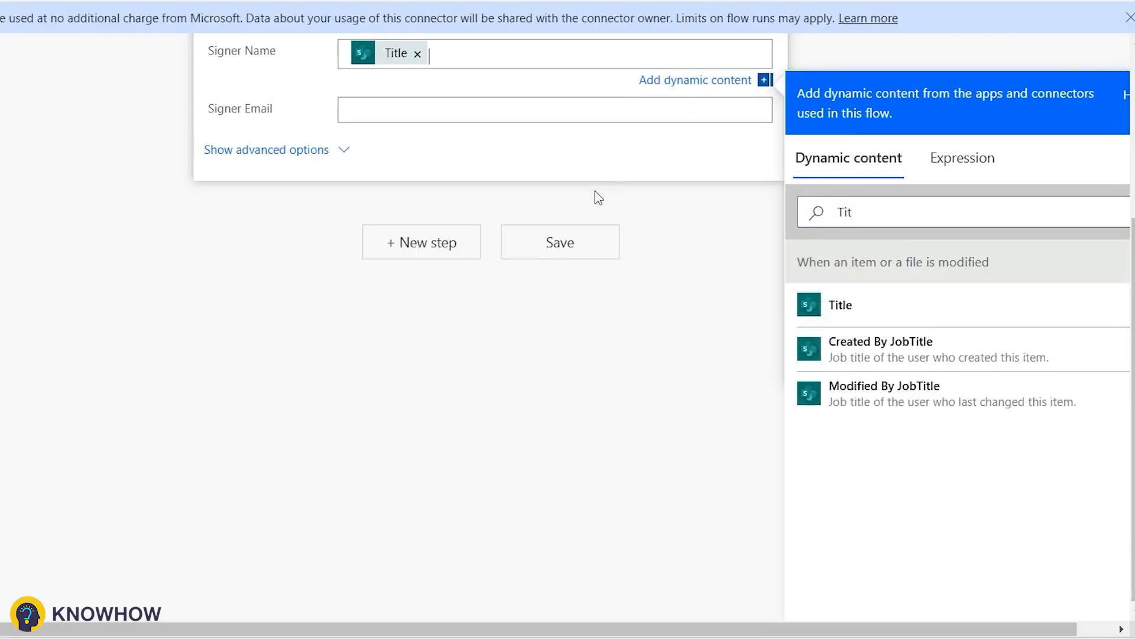
scroll(592, 213, "up", 2)
double_click(857, 313)
type("Last")
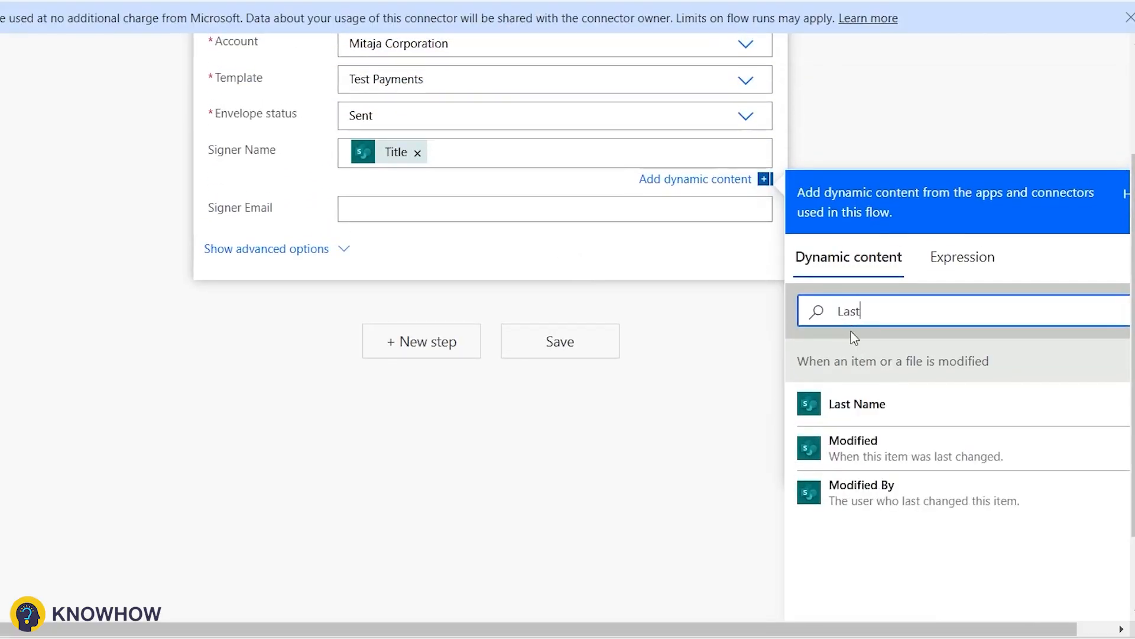
left_click(846, 404)
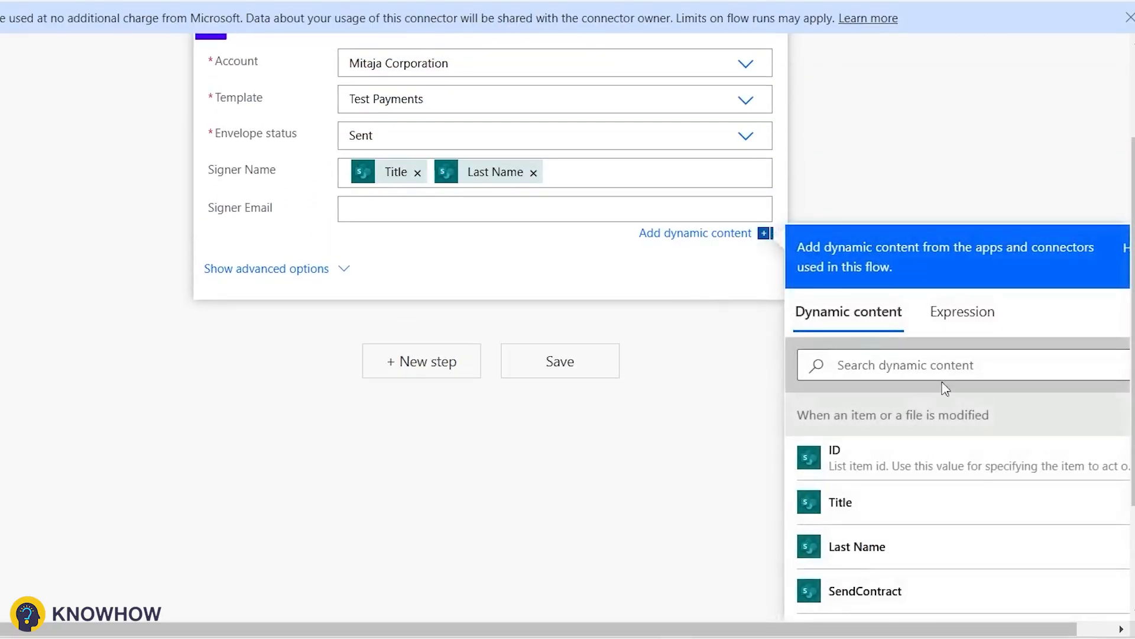
Step: Map the item's Email field into Signer Email and save the flow
left_click(923, 365)
type("Emai")
left_click(839, 459)
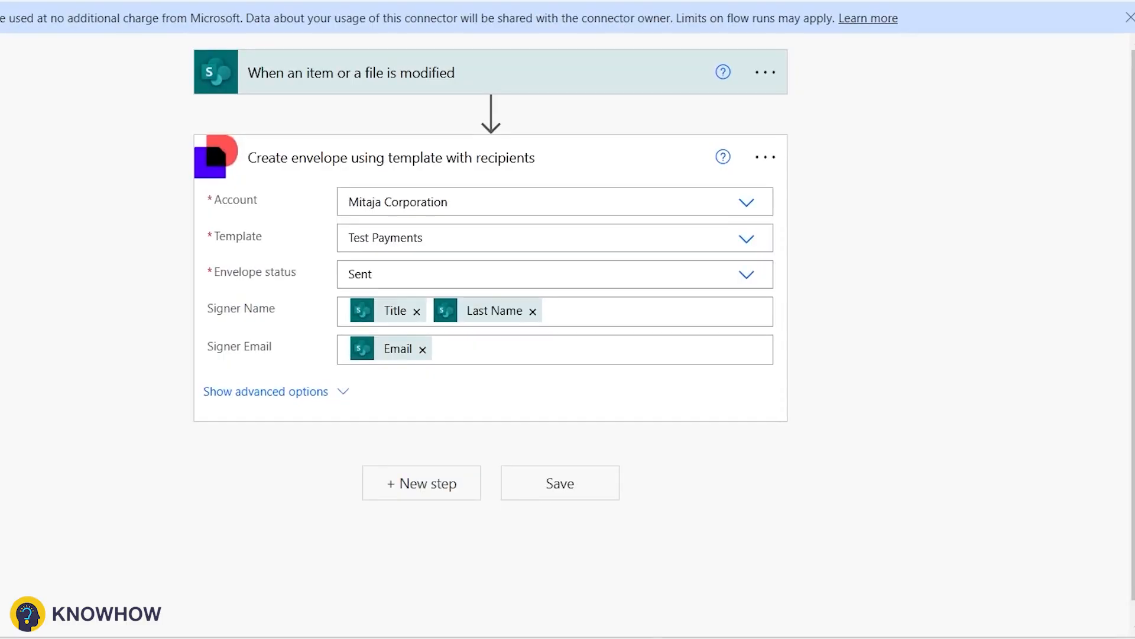
left_click(702, 512)
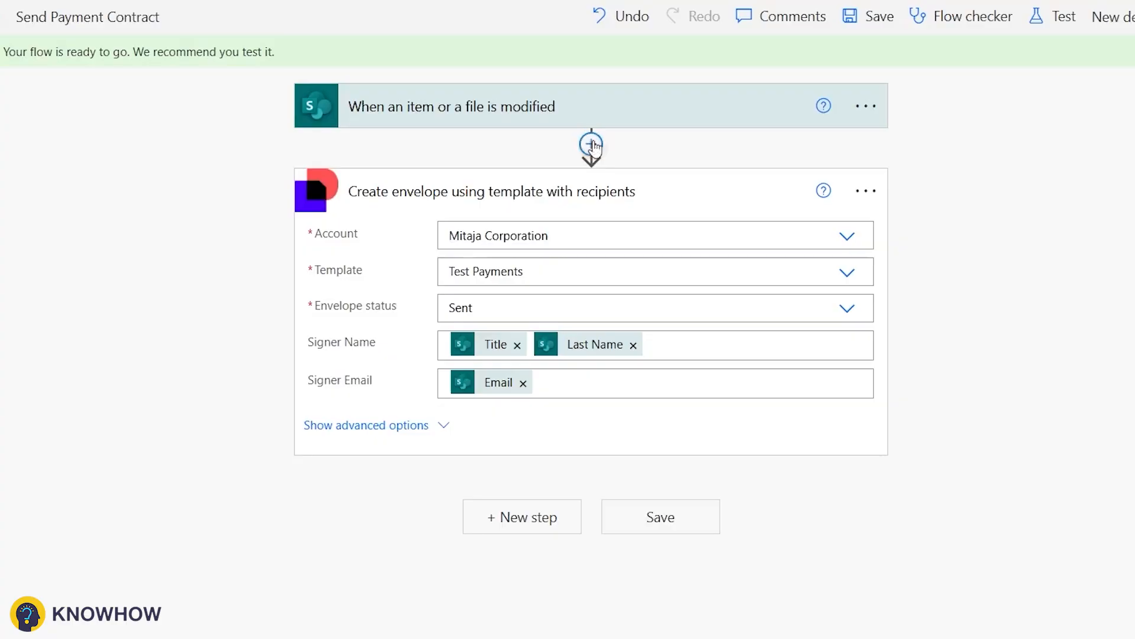
Step: Add a SharePoint Update item step targeting the Talent Hooks site and PaymentCollection list
scroll(697, 471, "down", 1)
left_click(543, 510)
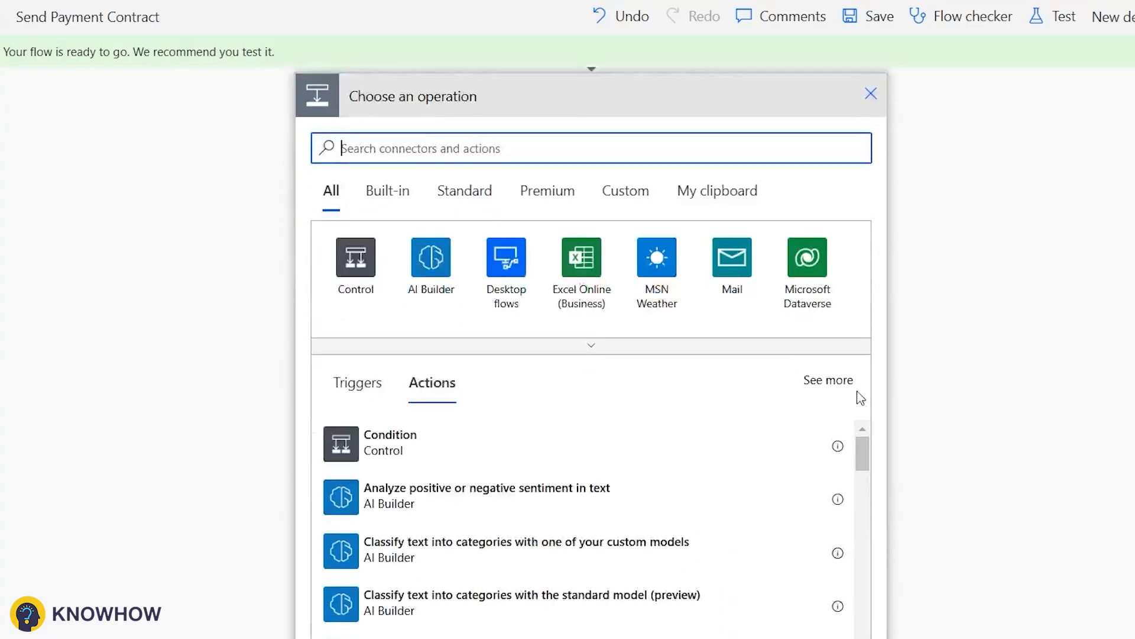
type("Upda")
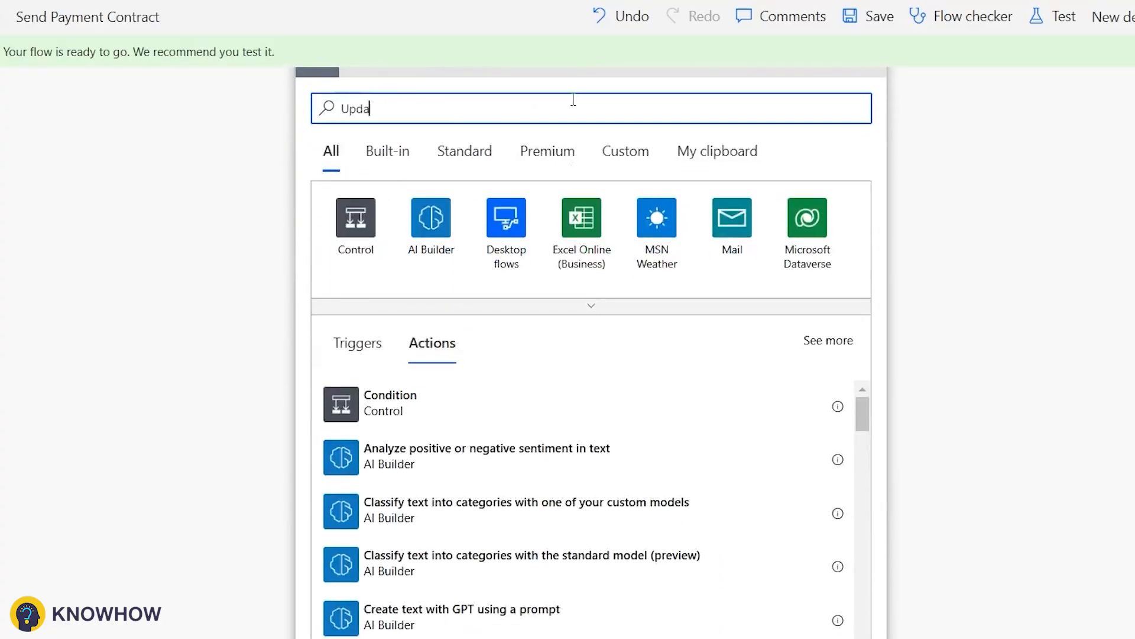
type("te it")
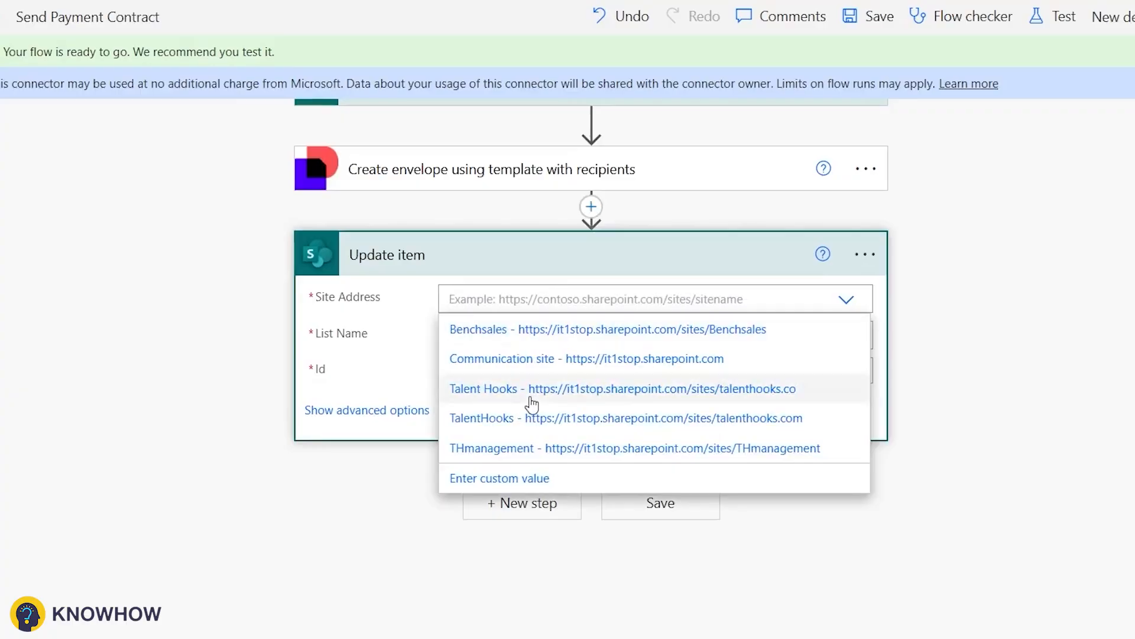
left_click(531, 392)
left_click(560, 346)
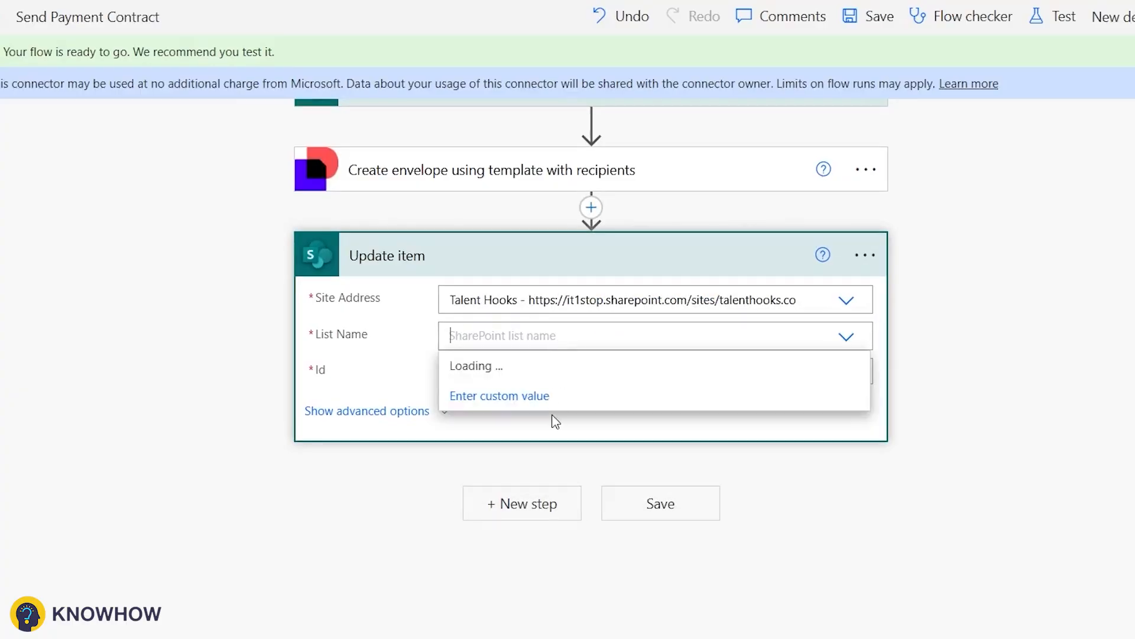
left_click(467, 366)
Step: Set the item Id to the trigger's ID and Docusignenvelopeid to the Envelope Id token
left_click(570, 374)
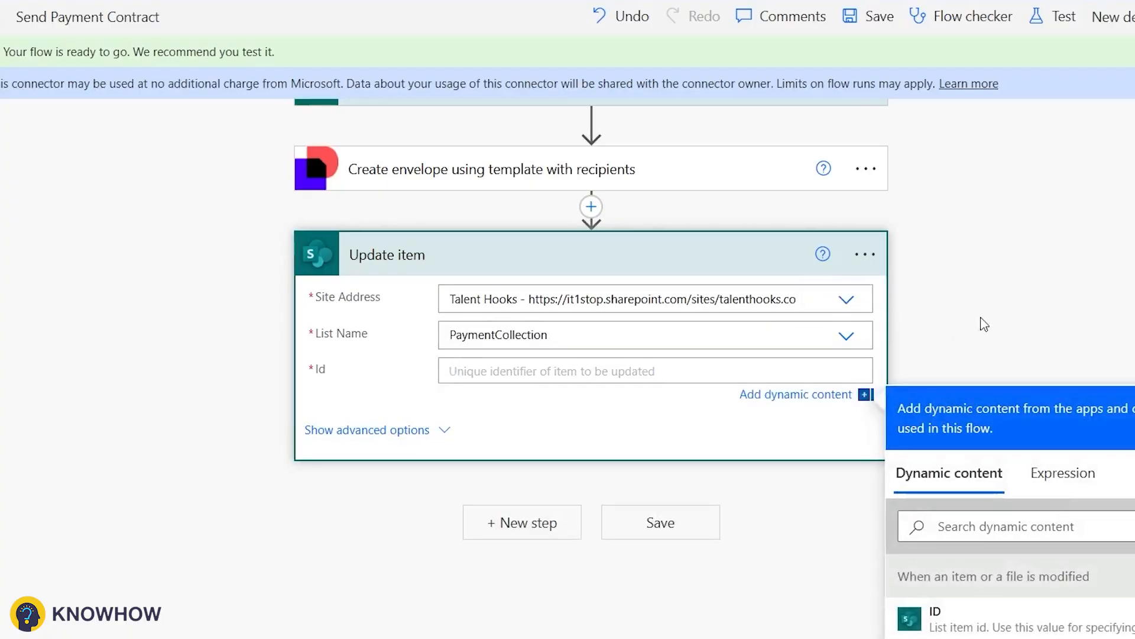
scroll(983, 324, "down", 3)
left_click(964, 343)
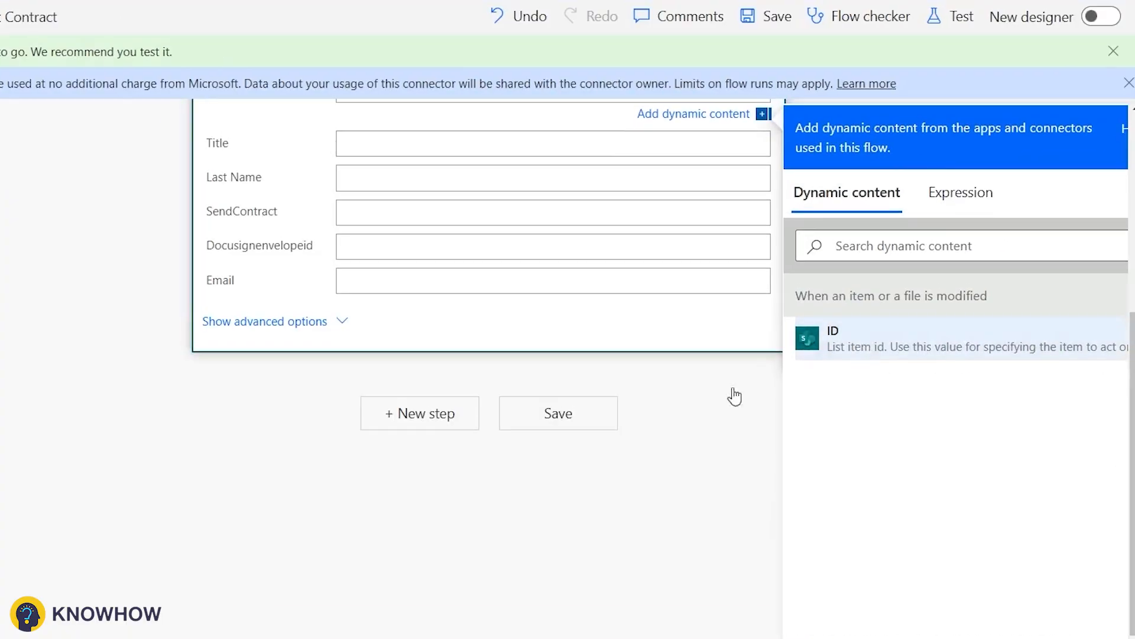
scroll(788, 414, "up", 2)
left_click(349, 350)
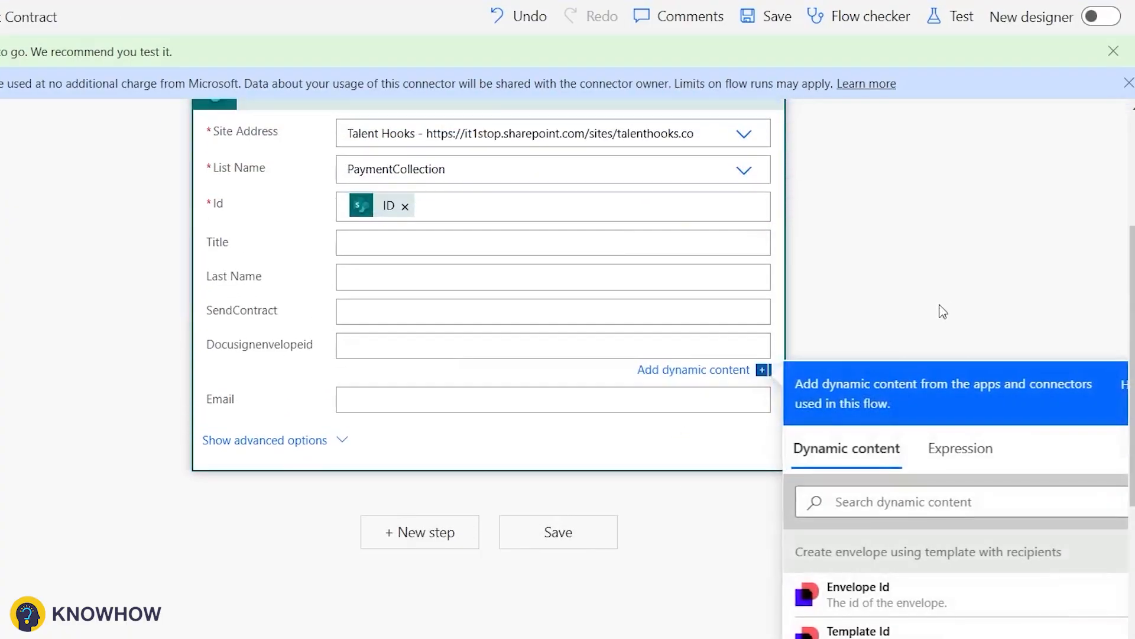
scroll(941, 309, "down", 4)
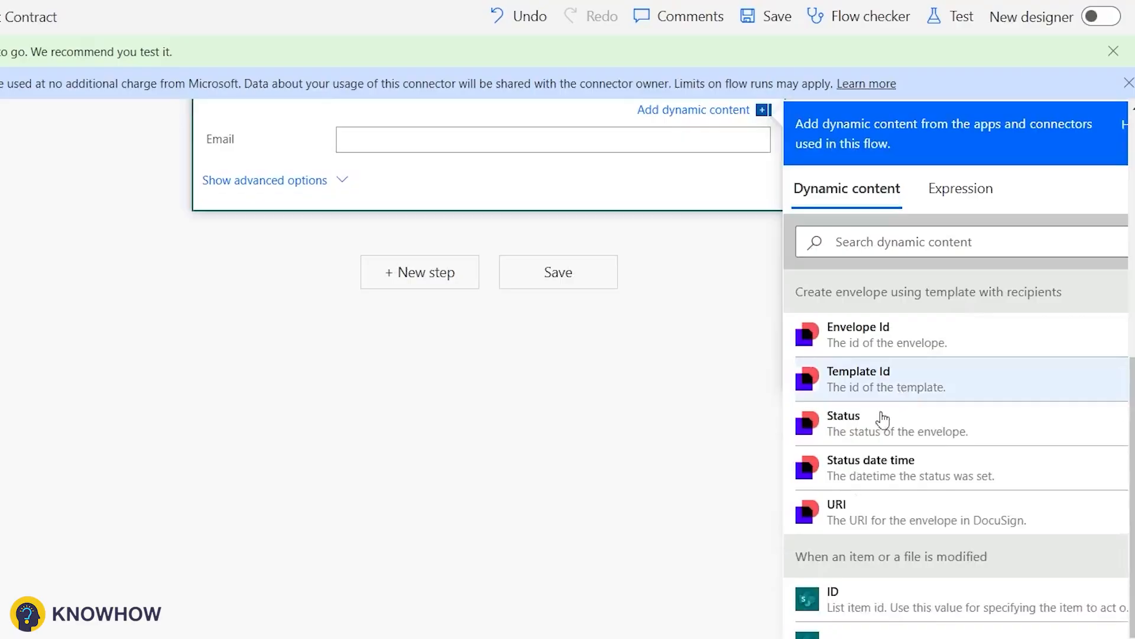
left_click(914, 324)
Step: Save the flow and return to the Send Payment Contract details page
scroll(720, 390, "up", 5)
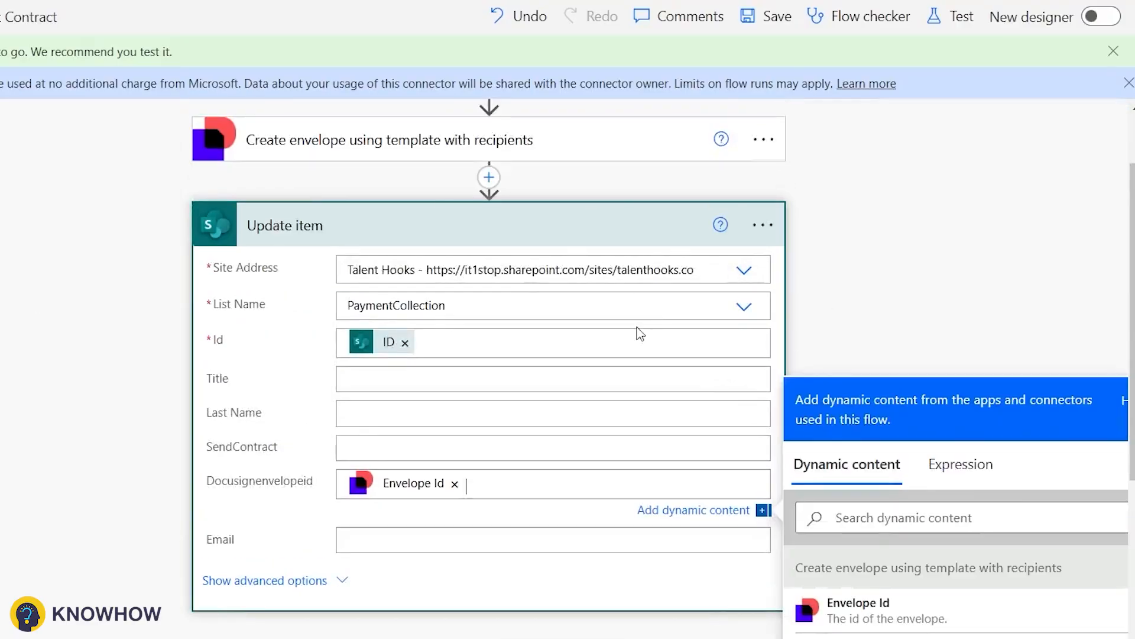
scroll(542, 393, "down", 5)
left_click(542, 394)
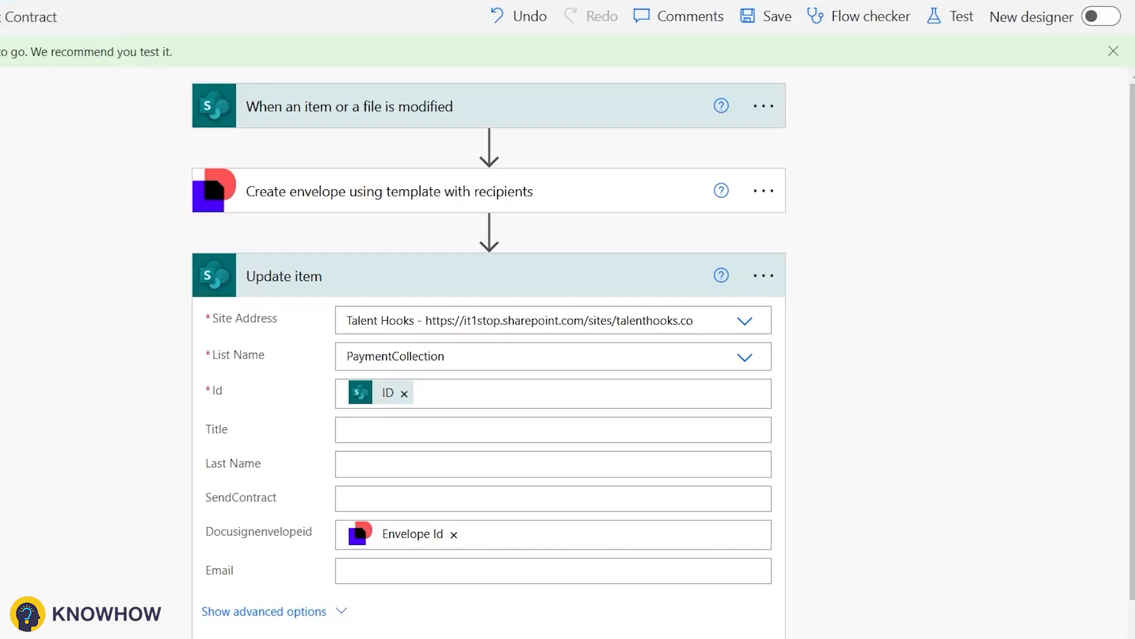
left_click(234, 102)
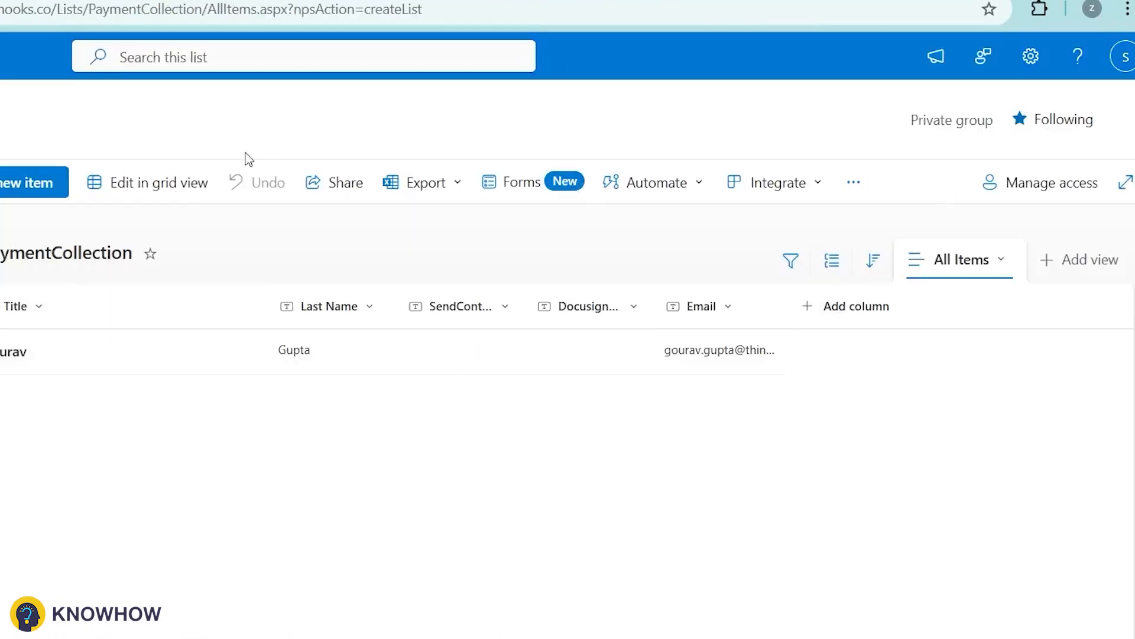
Step: Open the PaymentCollection item and change its SendContract value to Yes
double_click(412, 346)
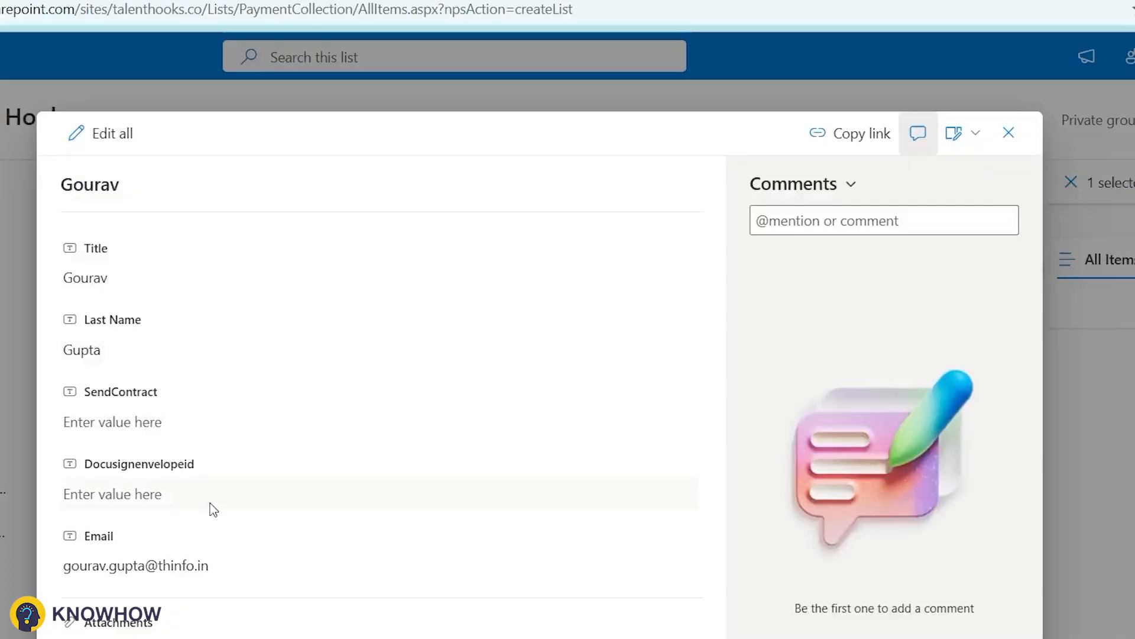
left_click(232, 423)
type("Yes")
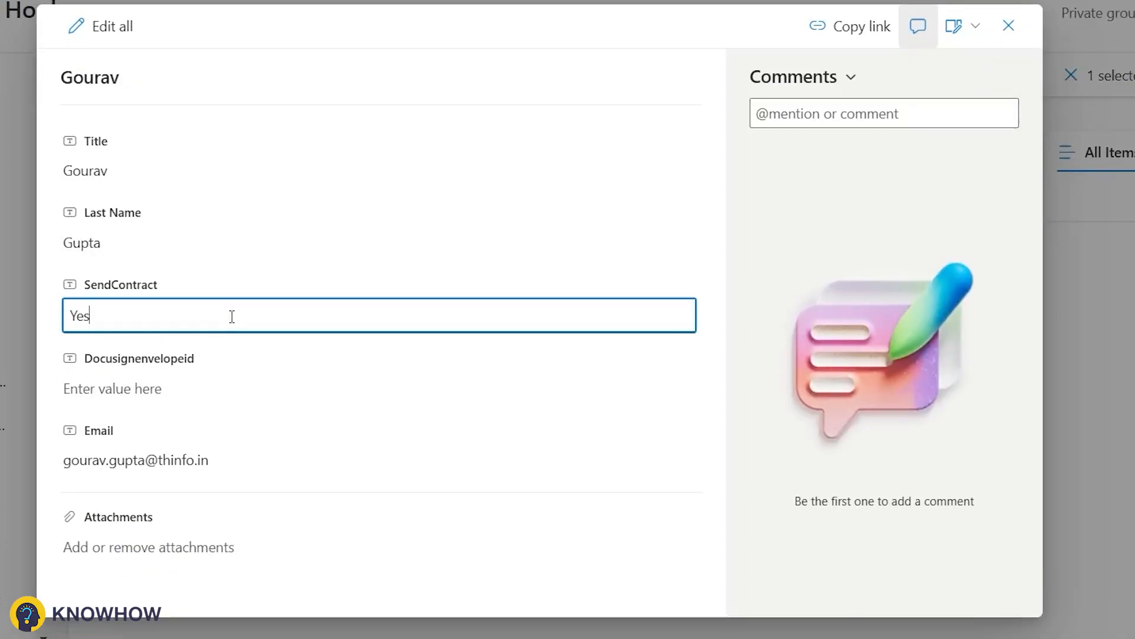
key("Escape")
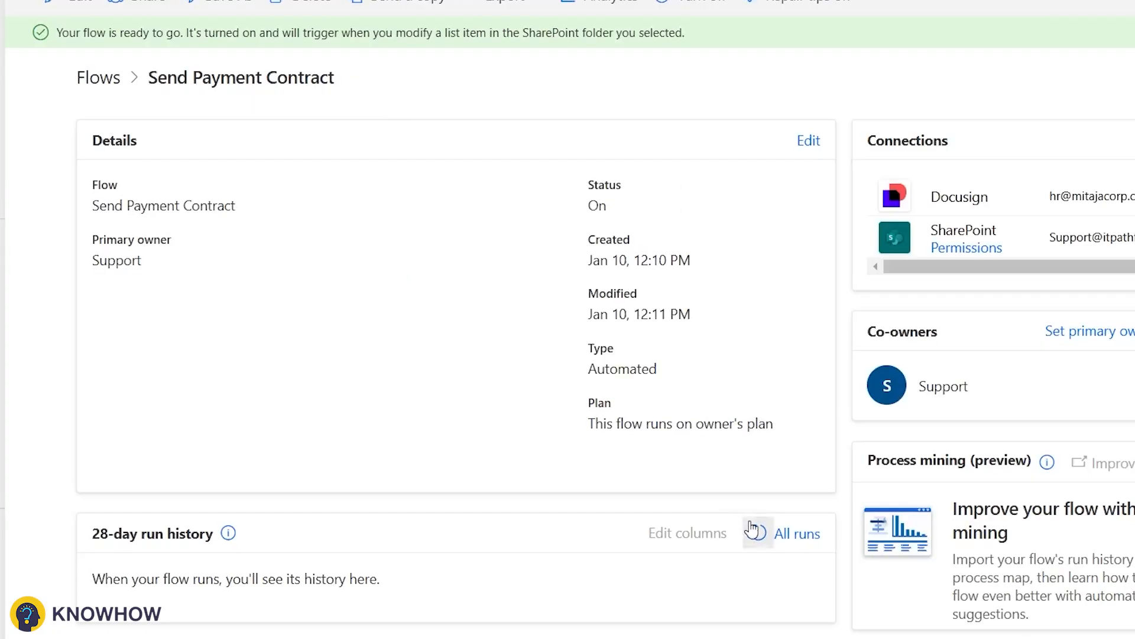
Step: Open the flow in the editor and review the trigger's Settings conditions without changes
left_click(96, 76)
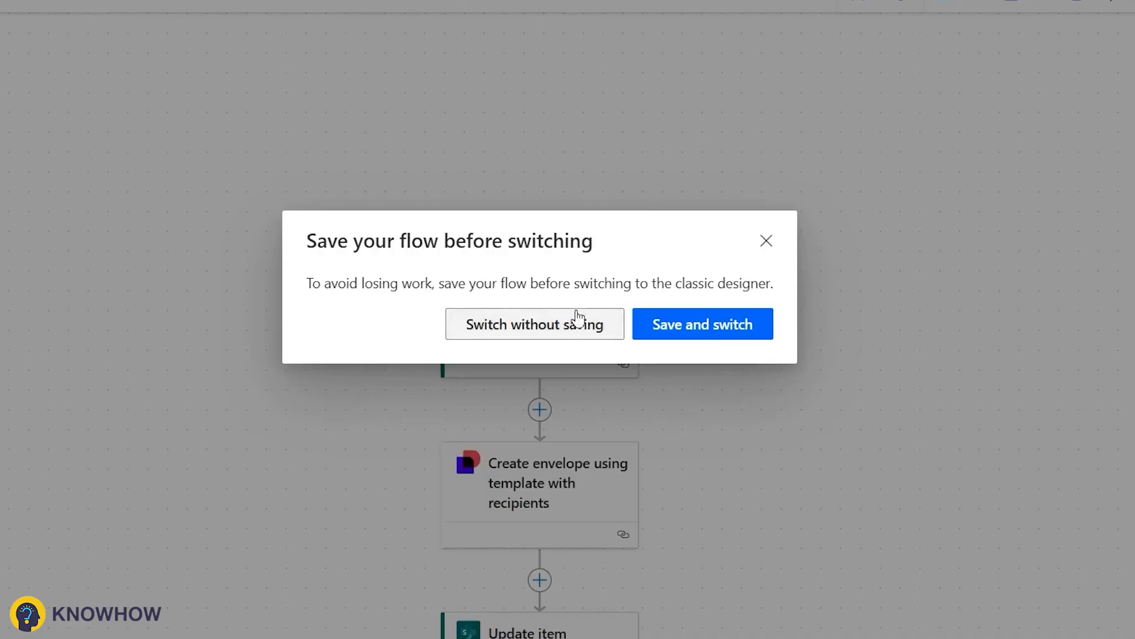
left_click(577, 317)
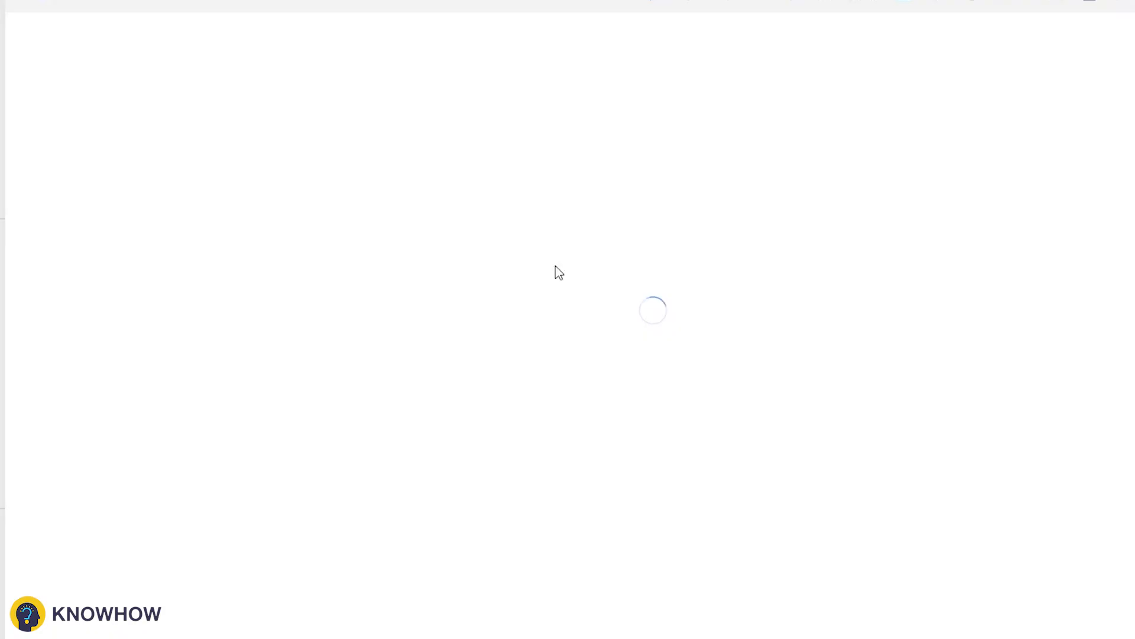
left_click(919, 84)
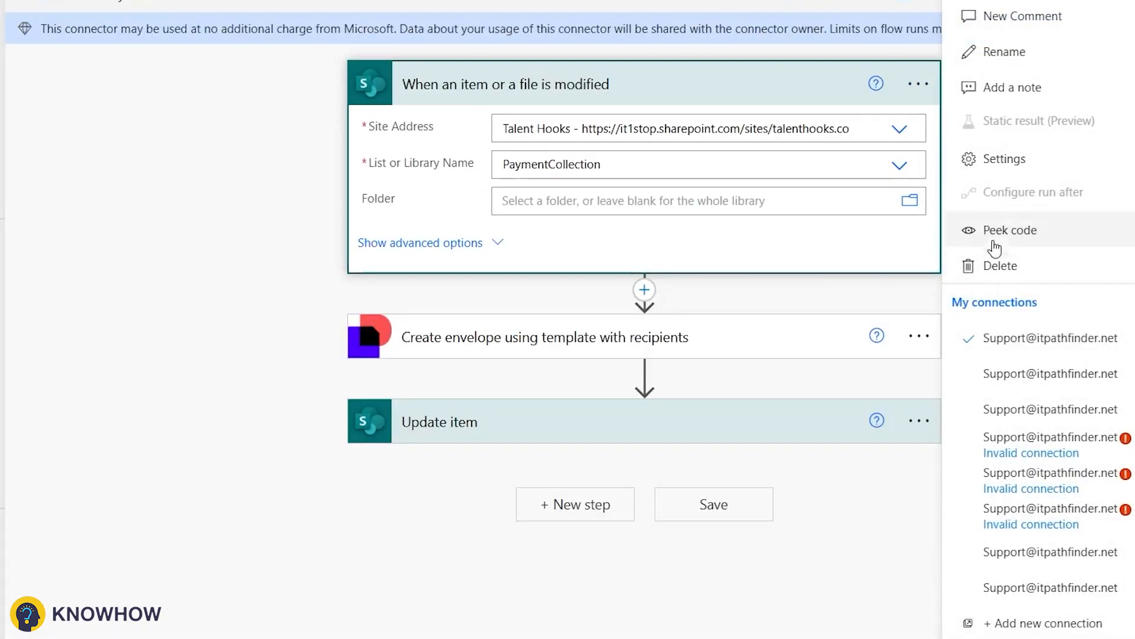
left_click(1004, 170)
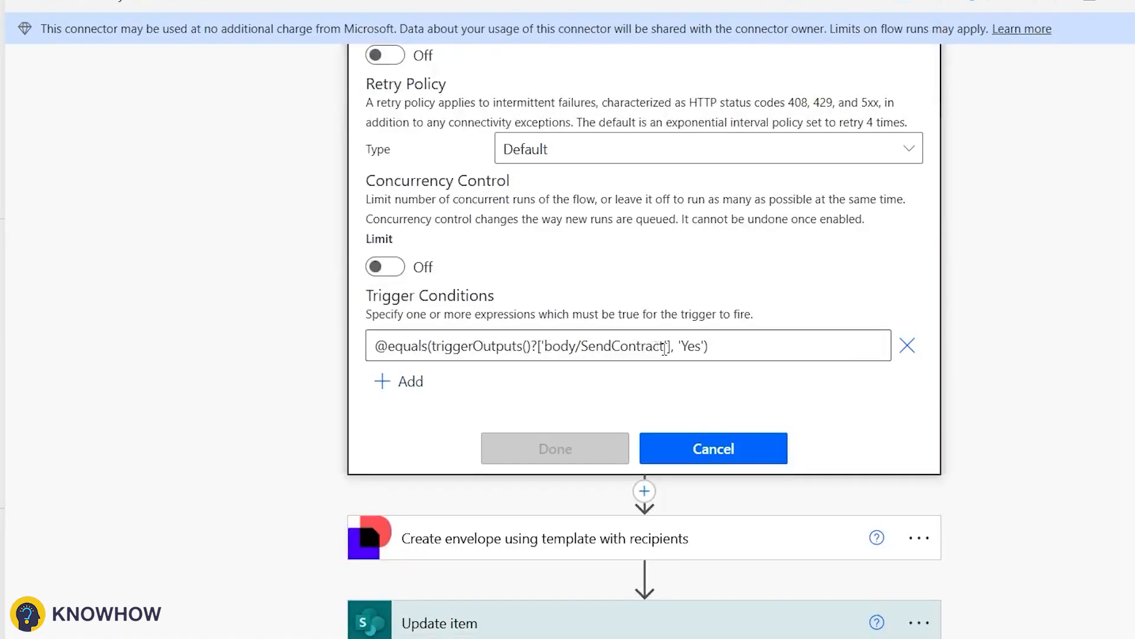
left_click(750, 445)
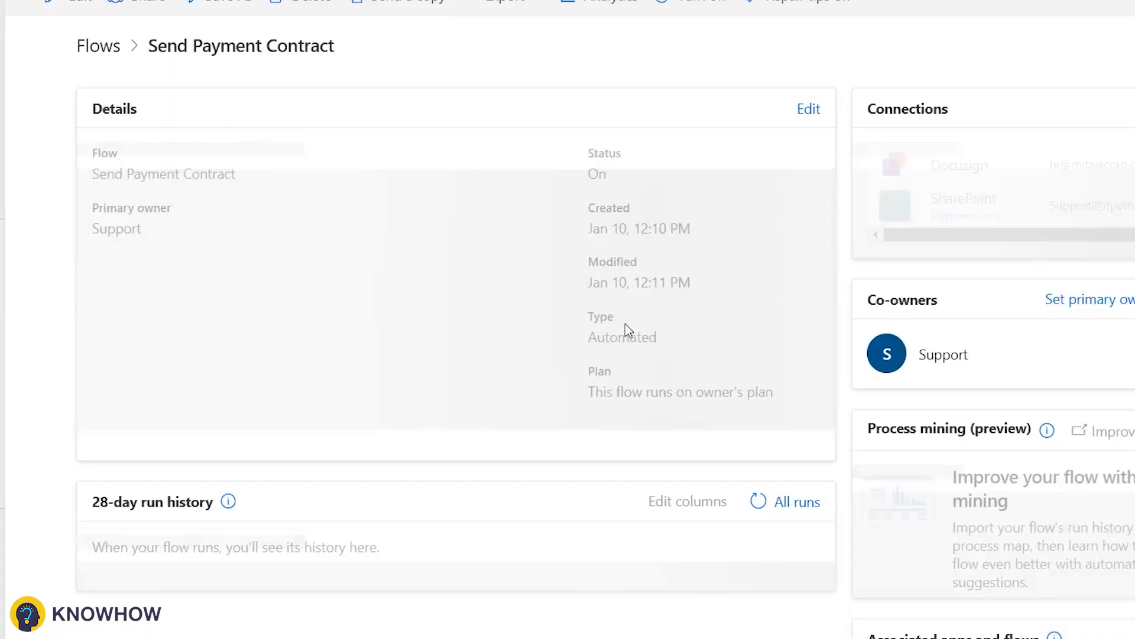
Step: Refresh the run history, open the Succeeded run, then reload the list and widen Docusignenvelopeid
left_click(754, 502)
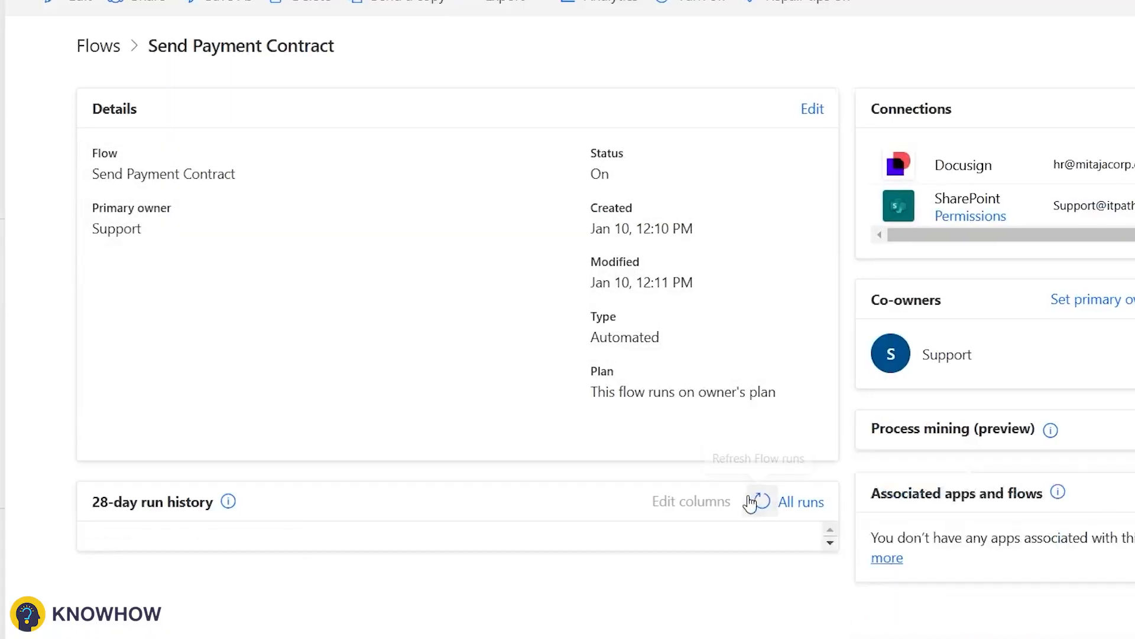
left_click(751, 503)
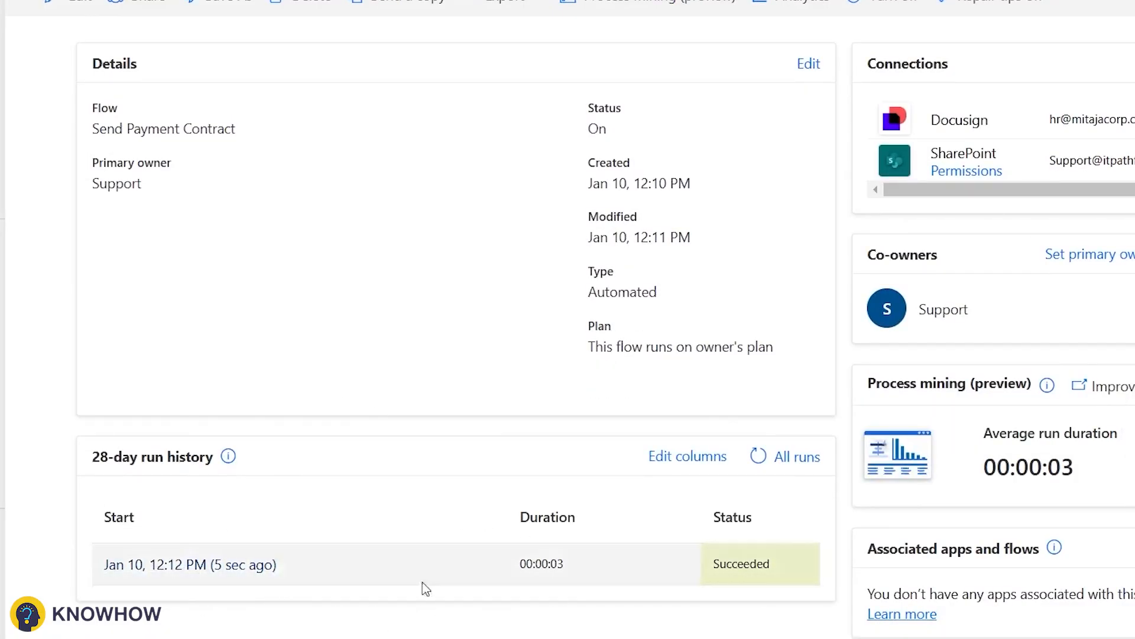
left_click(208, 565)
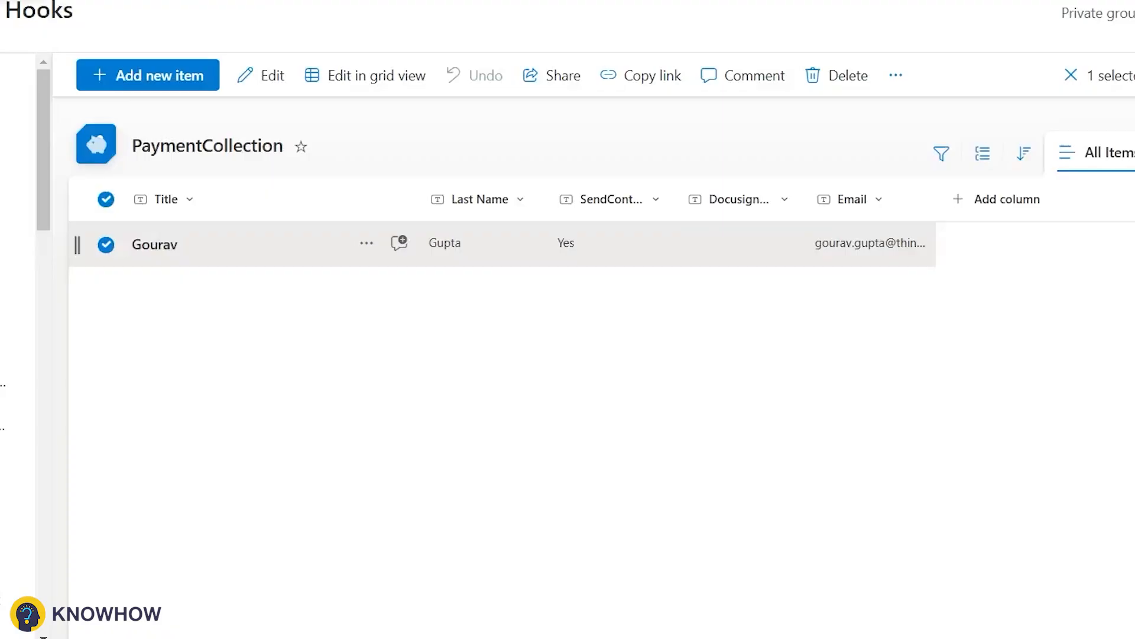
key("F5")
left_click_drag(818, 200, 860, 200)
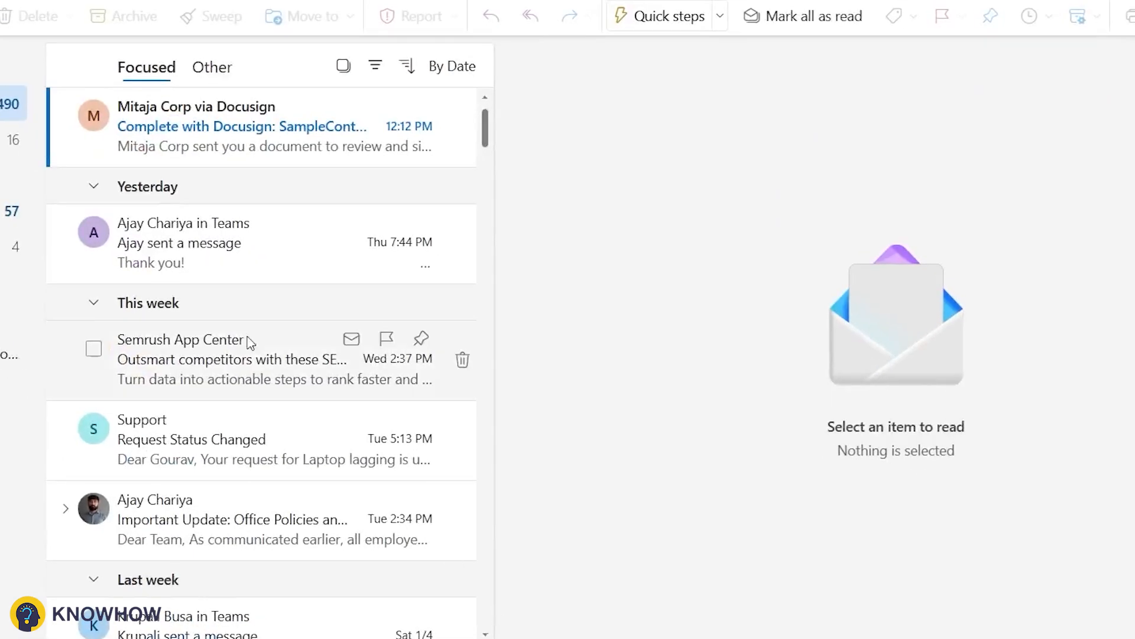
Step: Open the Docusign email, review the SampleContract, apply the signature and finish signing
left_click(213, 164)
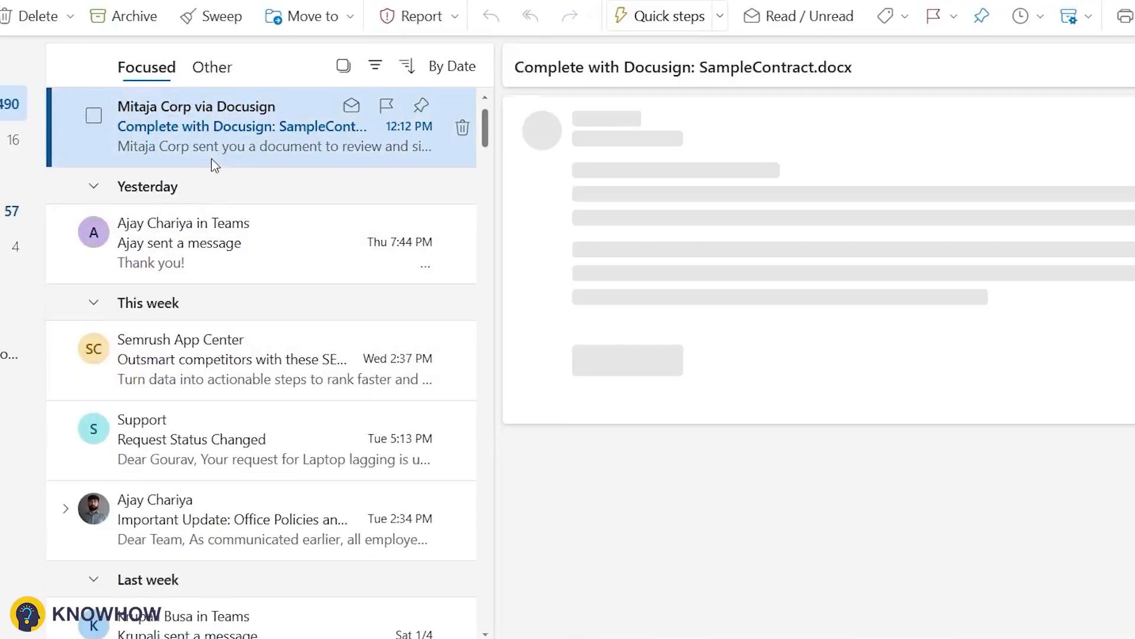
left_click(909, 495)
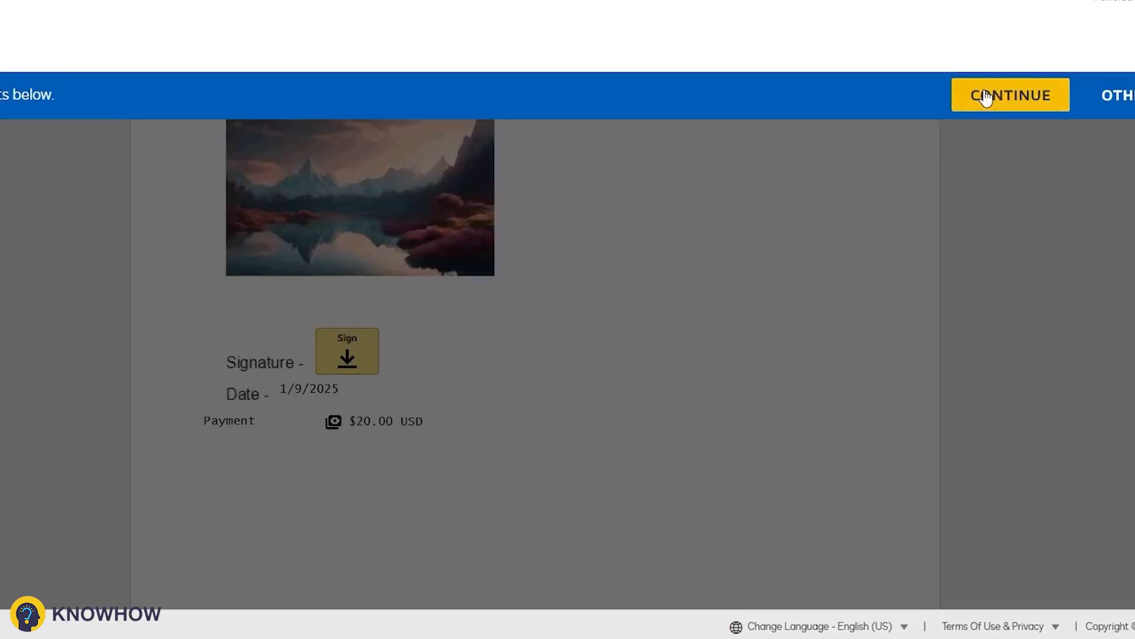
left_click(984, 97)
left_click(364, 455)
scroll(550, 424, "down", 2)
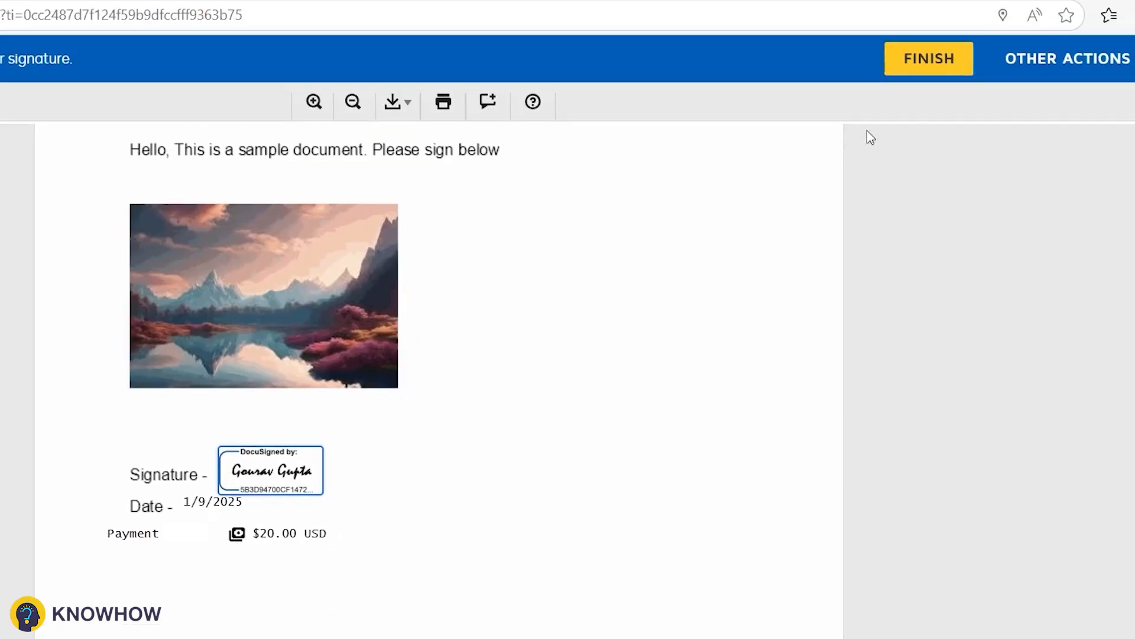
left_click(913, 67)
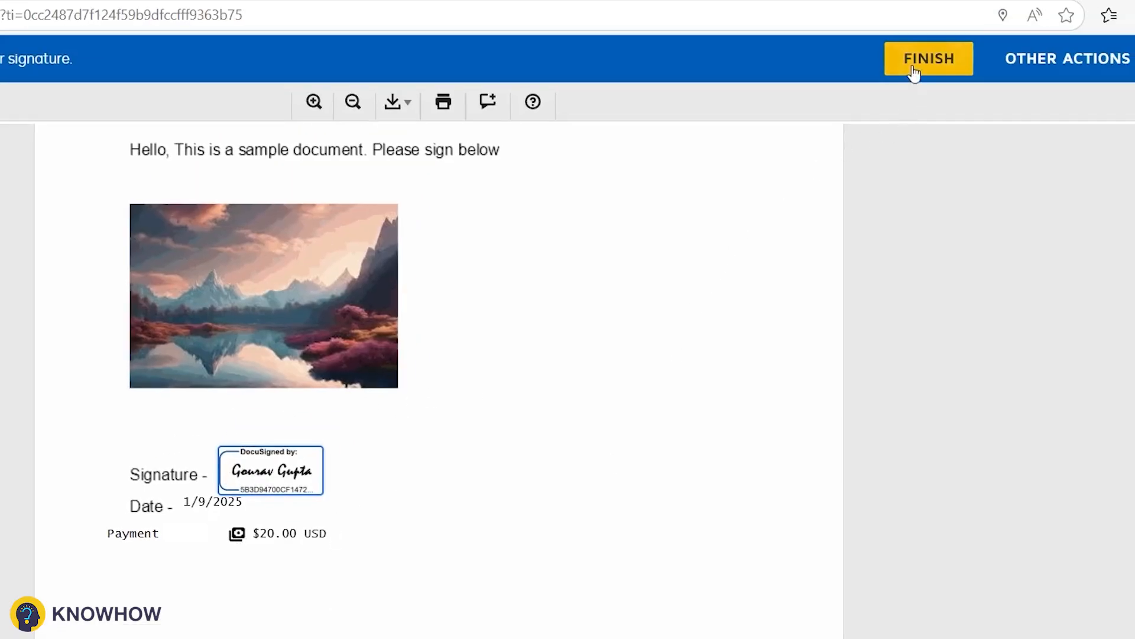